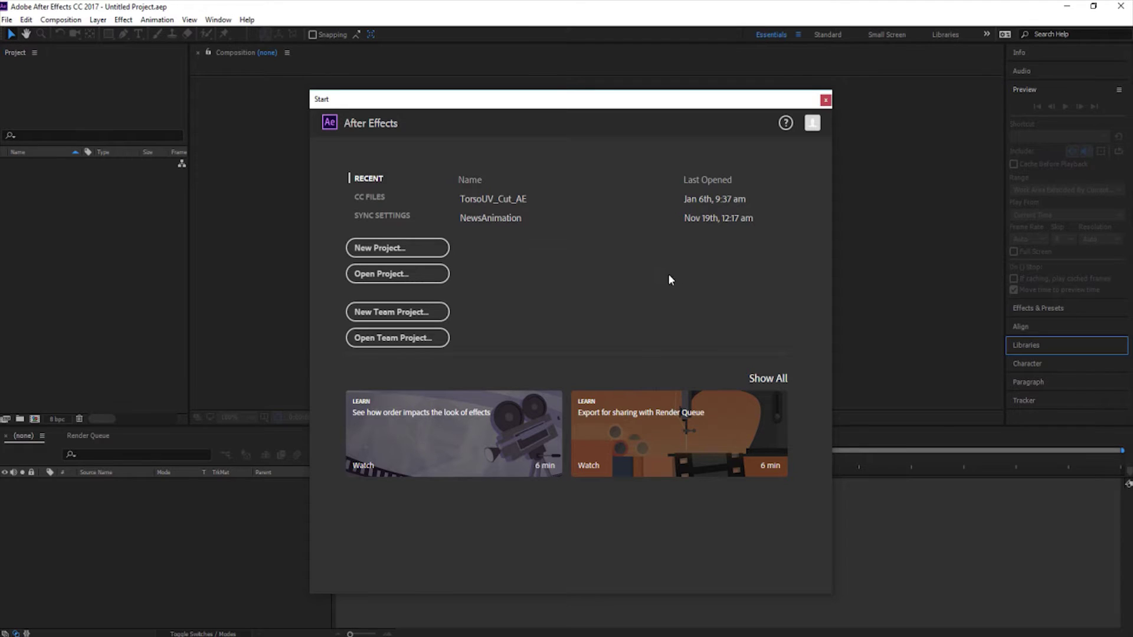
Import the masterLayer TIFF sequence from the Erica_CharacterModel_Clean images as footage with Straight - Unmatted alpha, using multiple-file import.
{"action": "left_click", "coordinate": [825, 102]}
{"action": "left_click", "coordinate": [7, 21]}
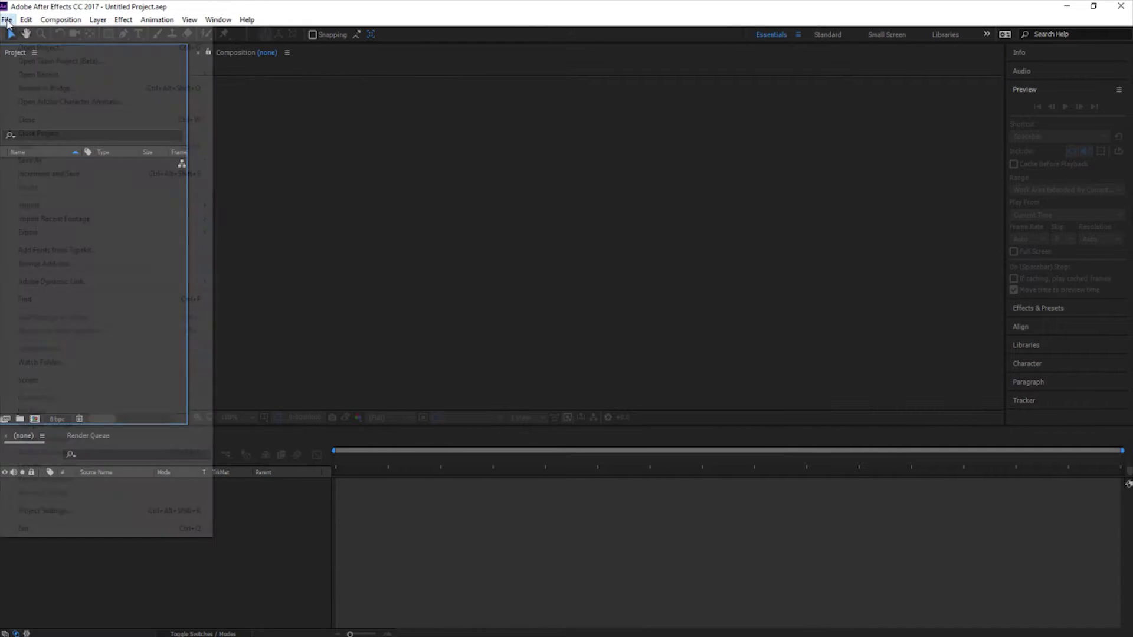
{"action": "mouse_move", "coordinate": [158, 207]}
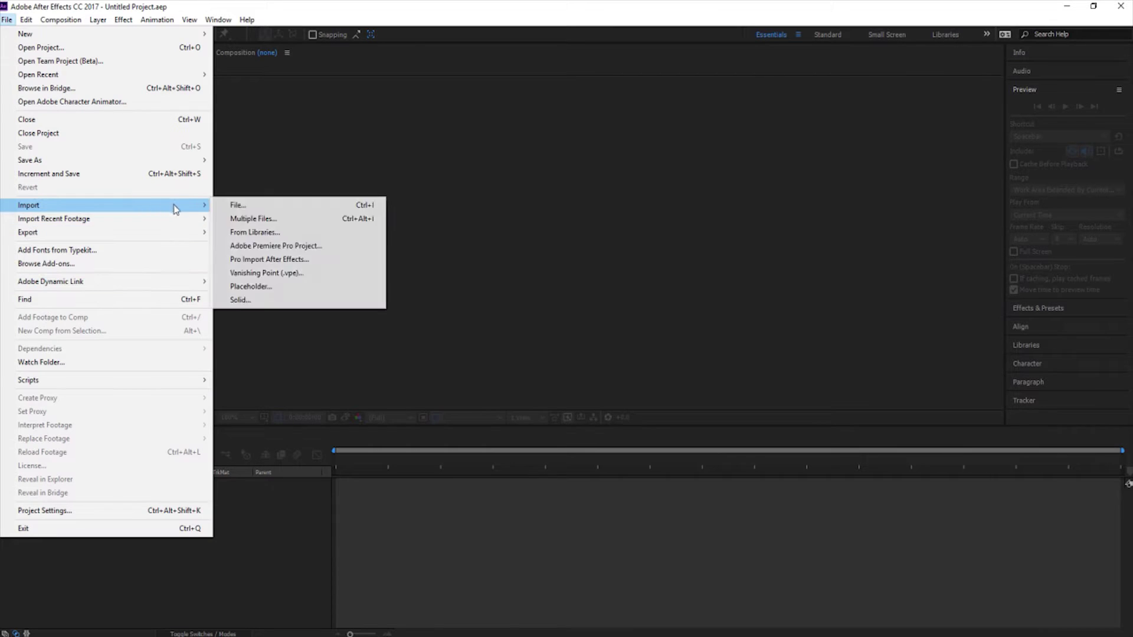
{"action": "left_click", "coordinate": [280, 218]}
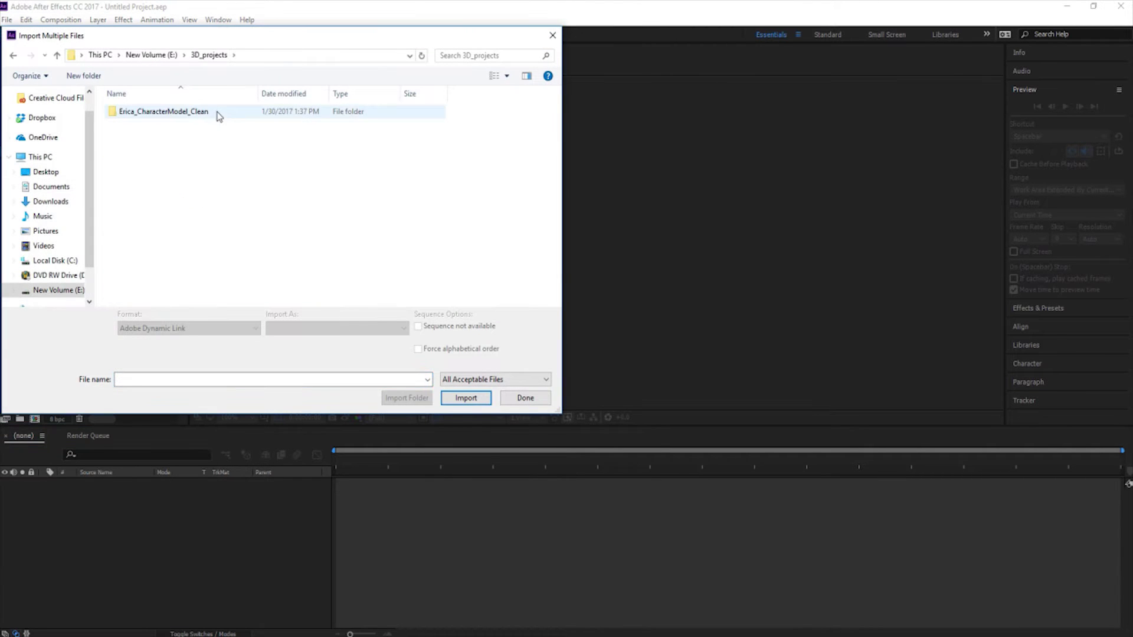
{"action": "left_click", "coordinate": [201, 112]}
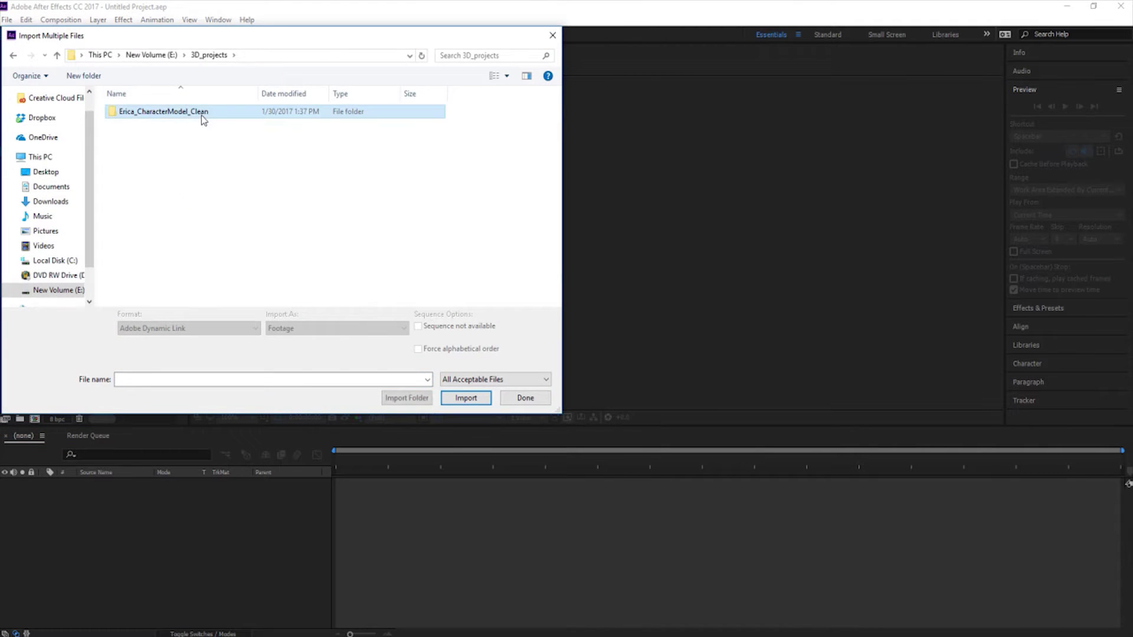
{"action": "double_click", "coordinate": [200, 113]}
{"action": "double_click", "coordinate": [160, 187]}
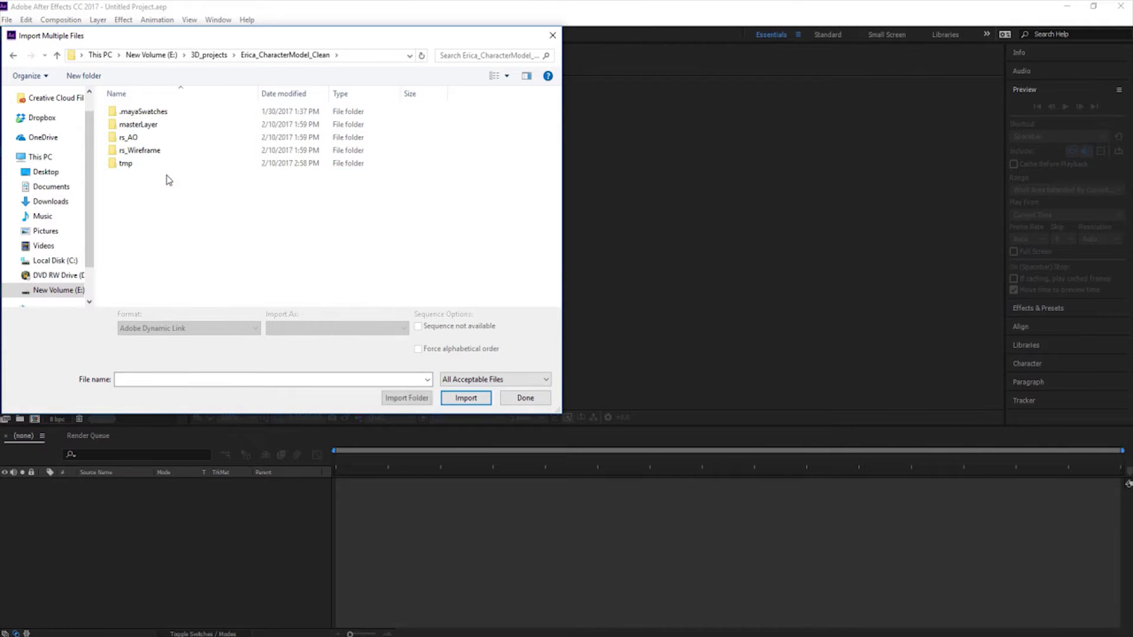
{"action": "double_click", "coordinate": [180, 125]}
{"action": "left_click", "coordinate": [141, 126]}
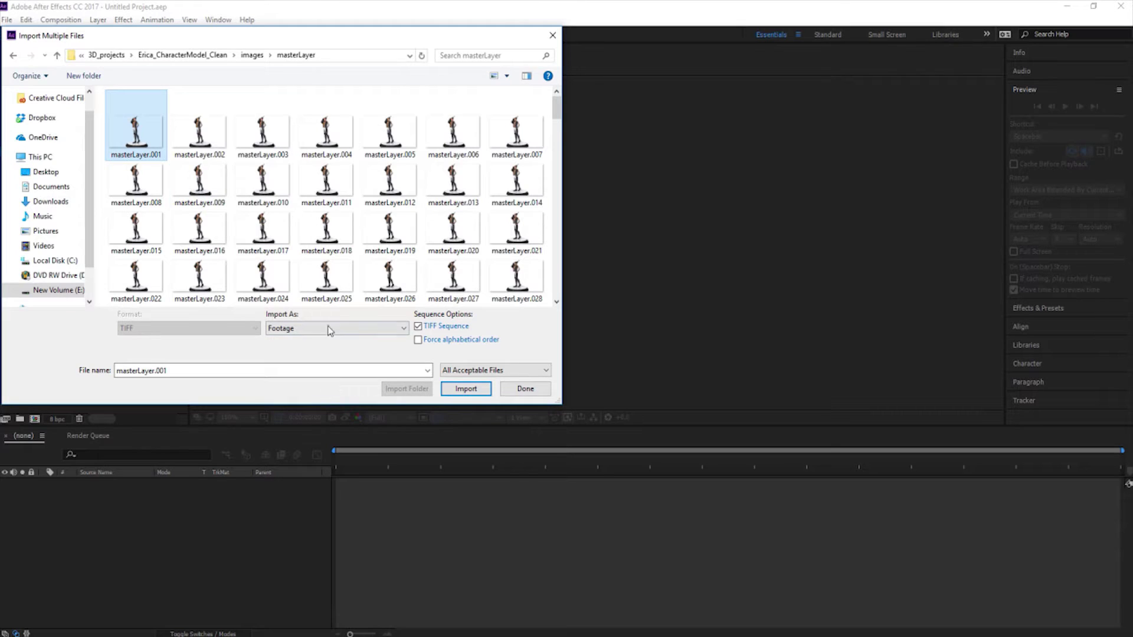
{"action": "left_click", "coordinate": [467, 392]}
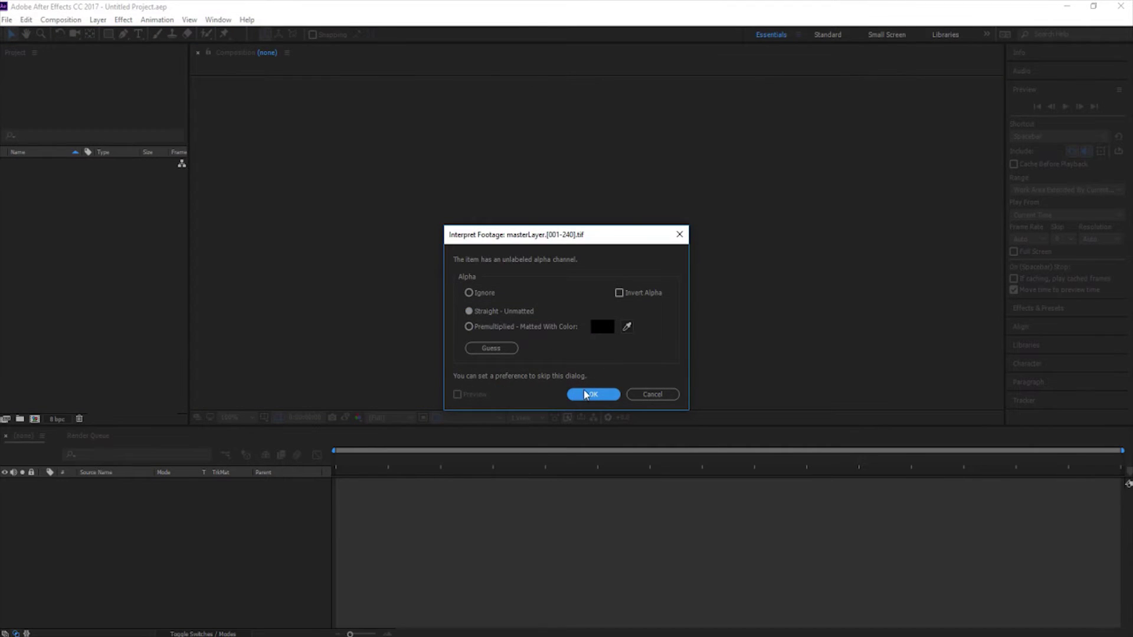
{"action": "left_click", "coordinate": [593, 394]}
Import the rs_AO TIFF sequence from its images subfolder as footage with Straight - Unmatted alpha.
{"action": "left_click", "coordinate": [354, 55]}
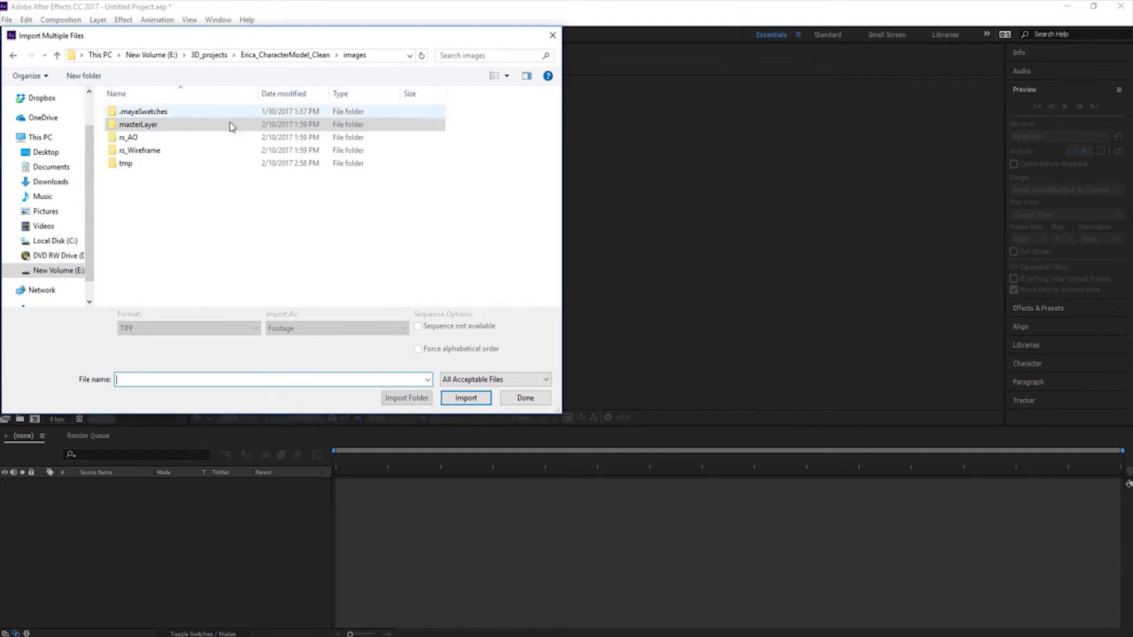
{"action": "double_click", "coordinate": [164, 139]}
{"action": "left_click", "coordinate": [152, 133]}
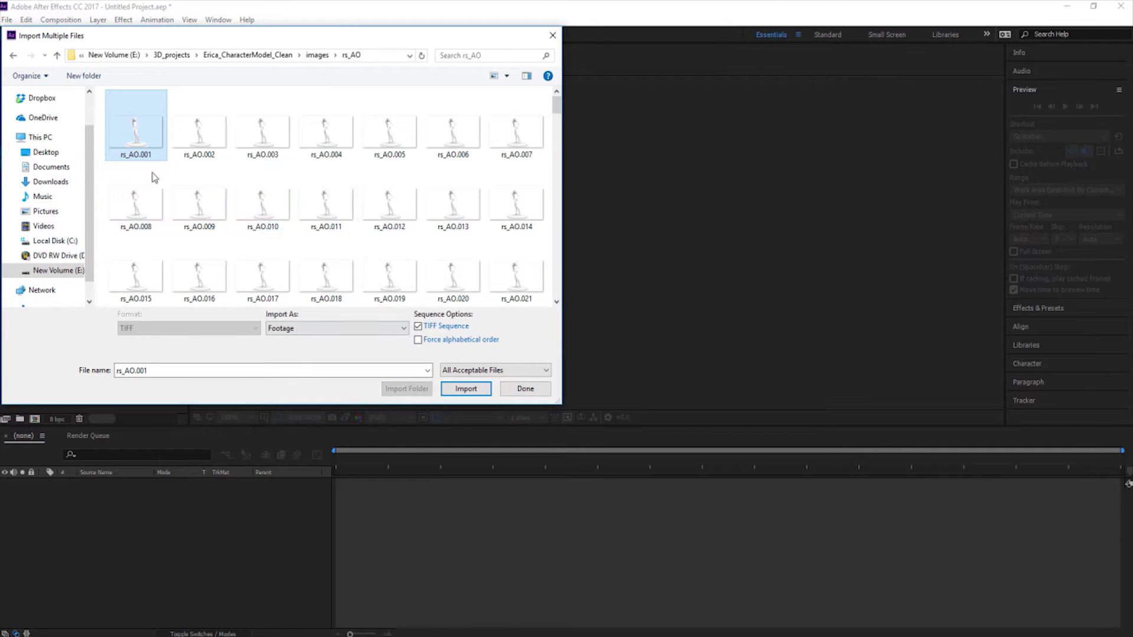
{"action": "left_click", "coordinate": [466, 389]}
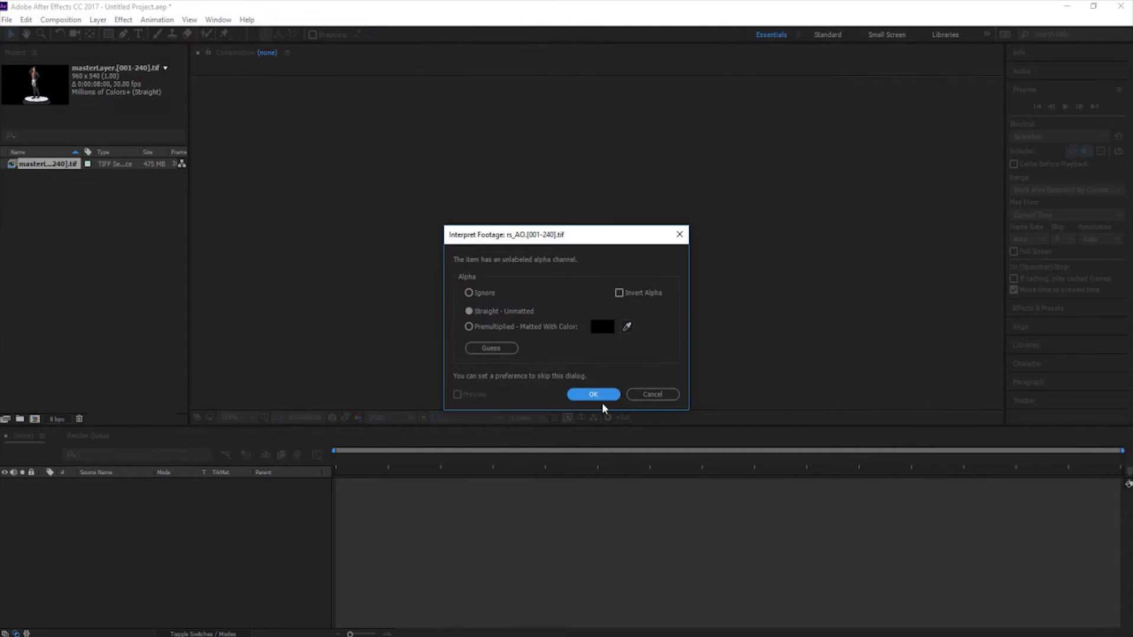
{"action": "left_click", "coordinate": [593, 394]}
Import the rs_Wireframe TIFF sequence with Straight - Unmatted alpha and finish the multiple-file import.
{"action": "left_click", "coordinate": [317, 54]}
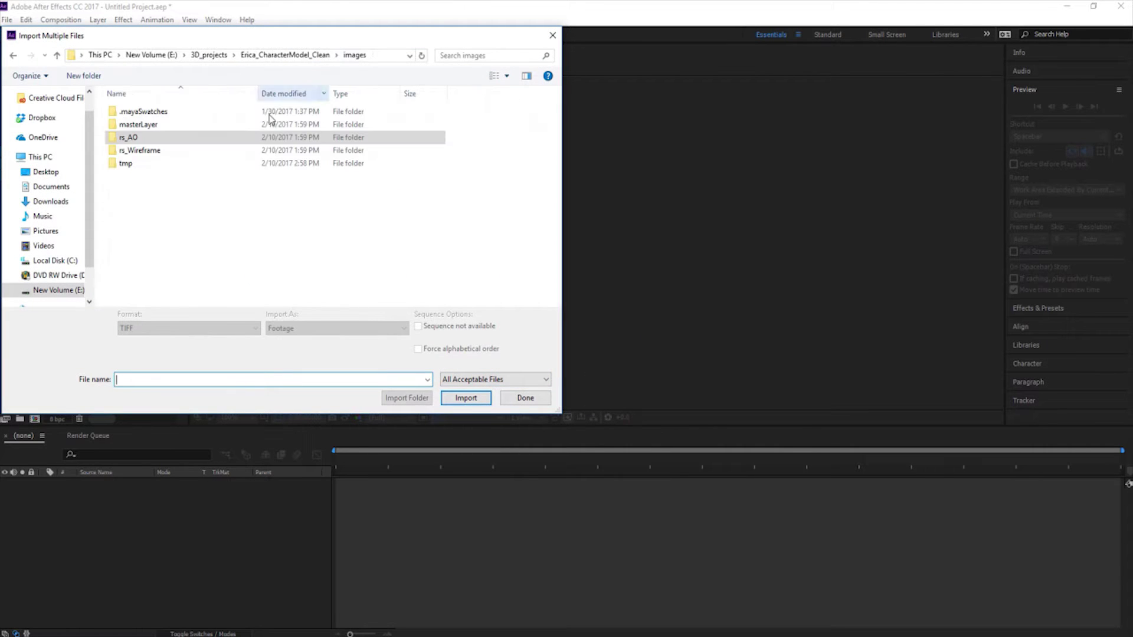
{"action": "double_click", "coordinate": [164, 151]}
{"action": "left_click", "coordinate": [152, 121]}
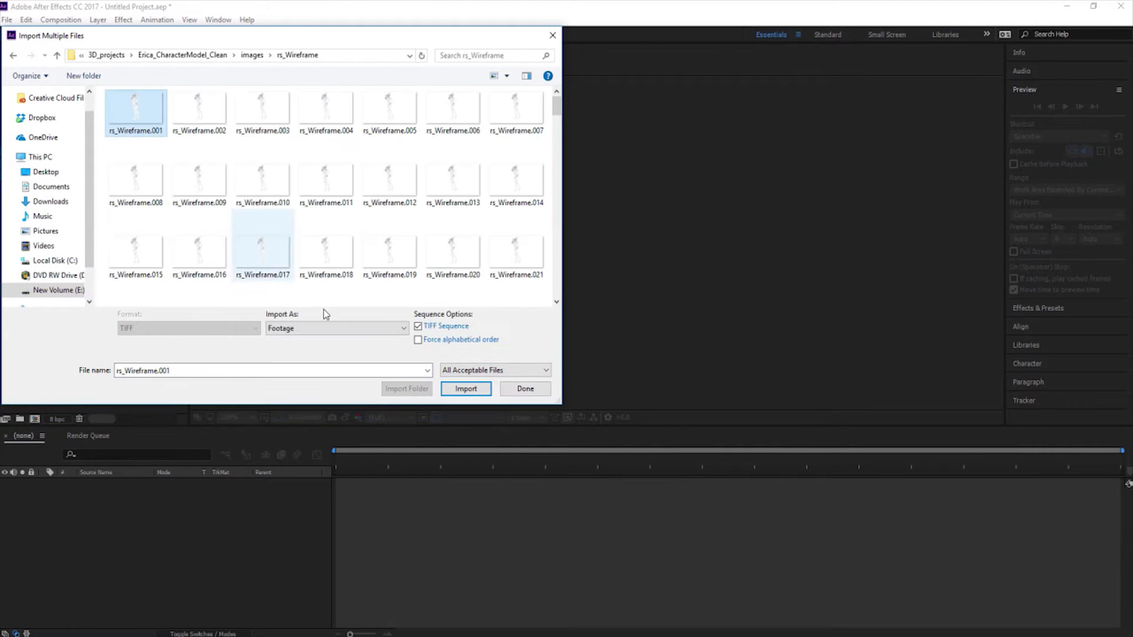
{"action": "left_click", "coordinate": [466, 389]}
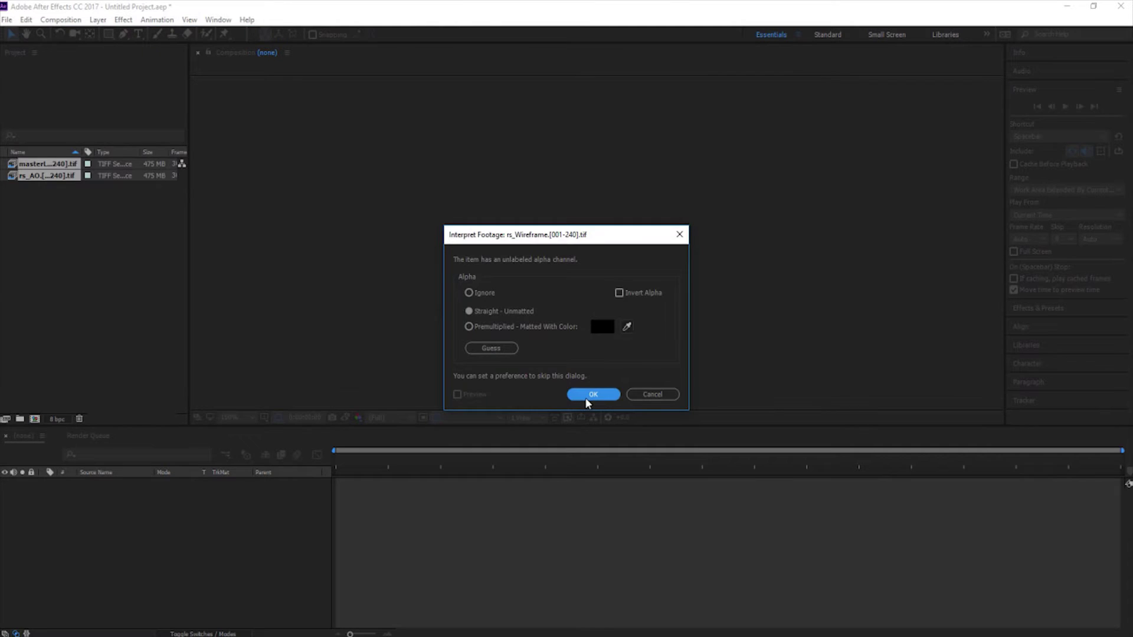
{"action": "left_click", "coordinate": [593, 394]}
{"action": "left_click", "coordinate": [524, 397]}
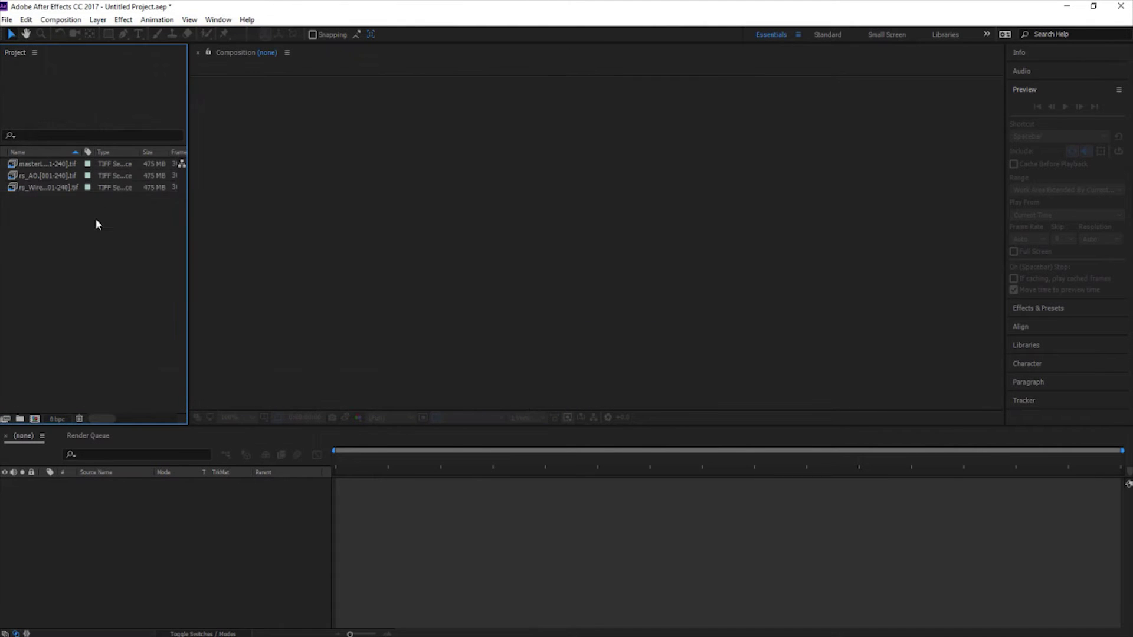
Create a composition from the masterLayer sequence and preview its turntable animation from start to end.
{"action": "mouse_move", "coordinate": [80, 249]}
{"action": "left_mouse_down"}
{"action": "mouse_move", "coordinate": [46, 159]}
{"action": "mouse_move", "coordinate": [82, 271]}
{"action": "left_mouse_up"}
{"action": "left_click_drag", "start_coordinate": [44, 166], "coordinate": [99, 516]}
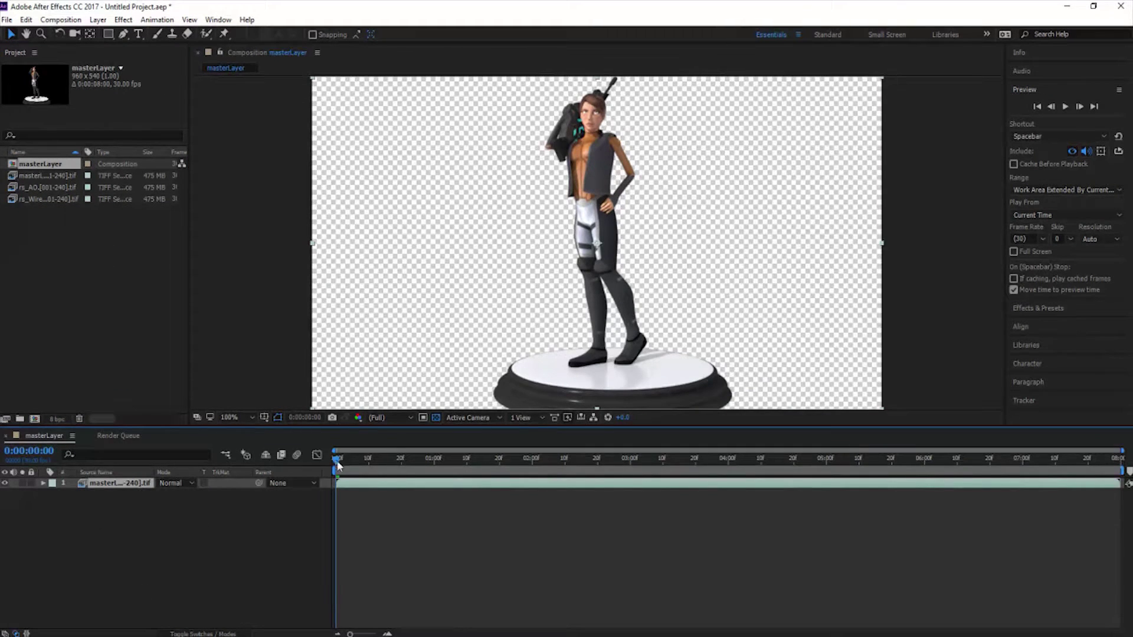
{"action": "left_click_drag", "start_coordinate": [338, 466], "coordinate": [1032, 450]}
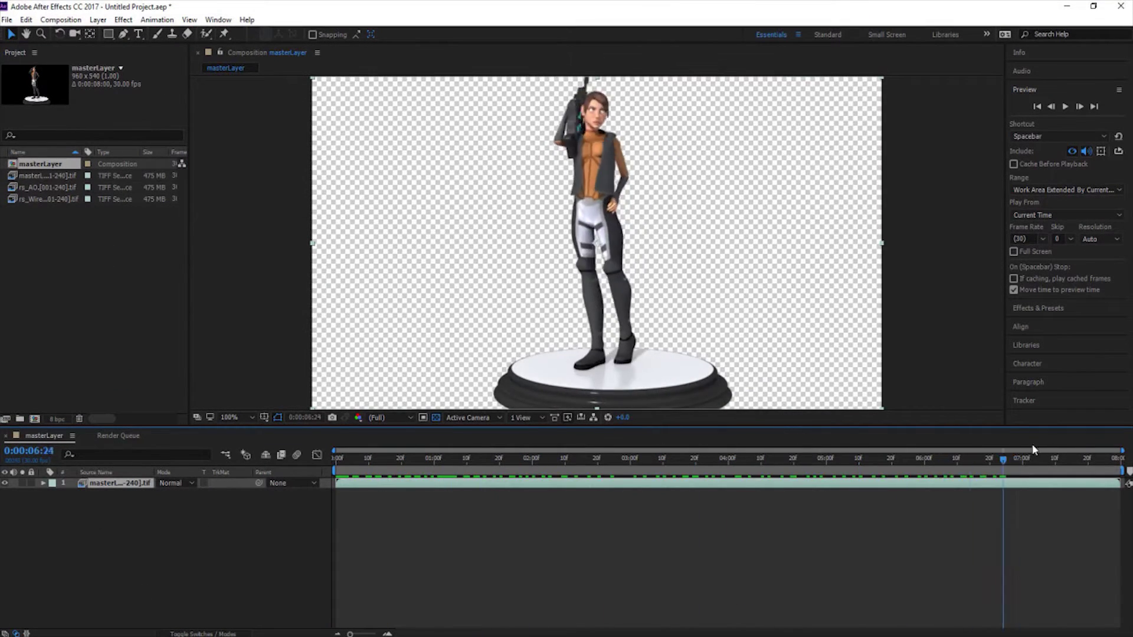
{"action": "key", "text": "space"}
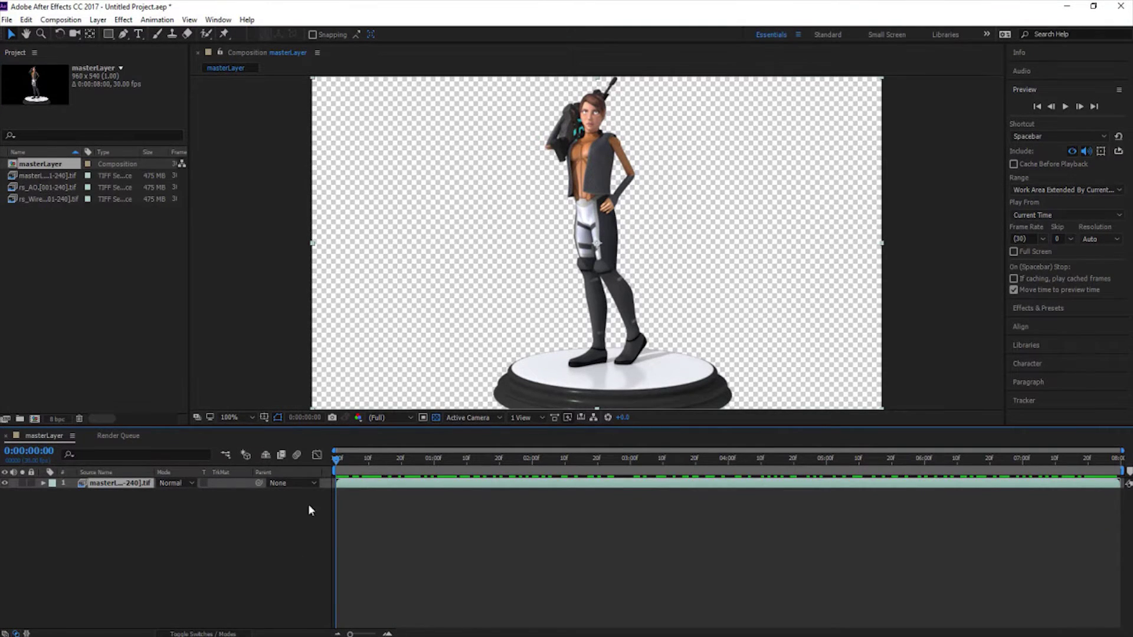
{"action": "left_click_drag", "start_coordinate": [367, 474], "coordinate": [301, 466]}
Set the masterLayer composition's duration to 16 seconds and show its full length in the timeline.
{"action": "left_click", "coordinate": [44, 186]}
{"action": "left_click", "coordinate": [48, 198]}
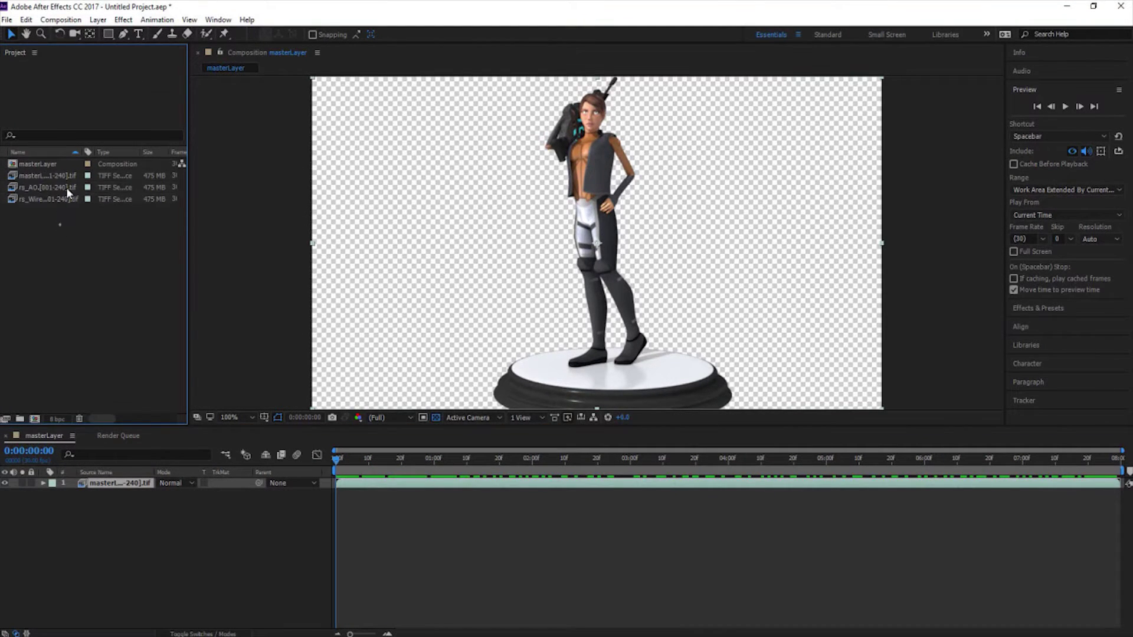
{"action": "left_click", "coordinate": [65, 20]}
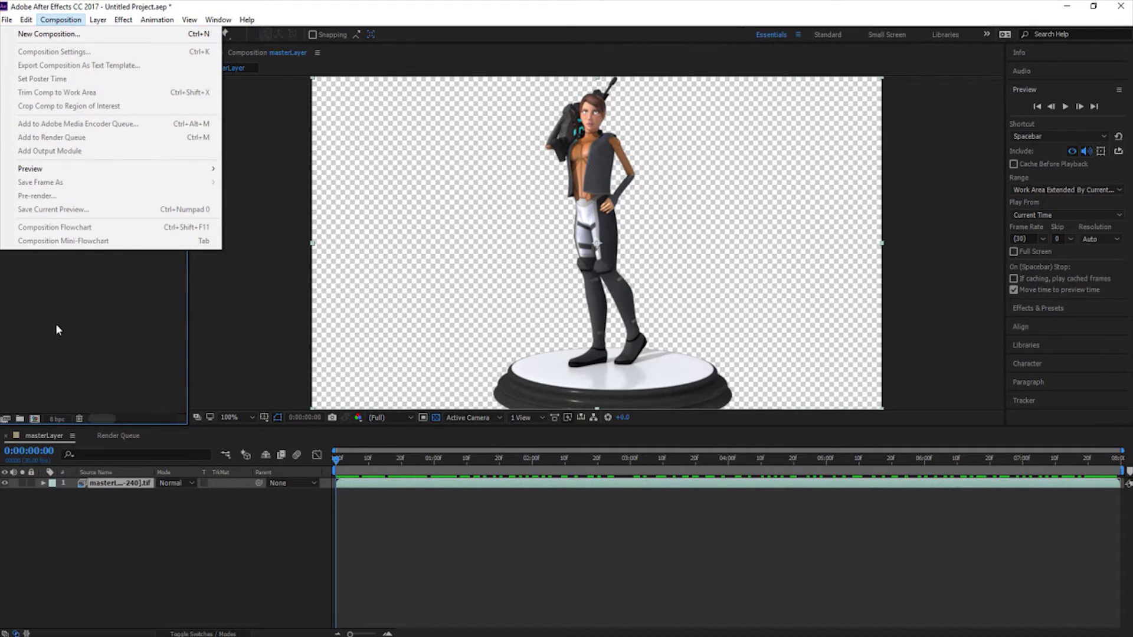
{"action": "left_click", "coordinate": [131, 543]}
{"action": "left_click", "coordinate": [66, 20]}
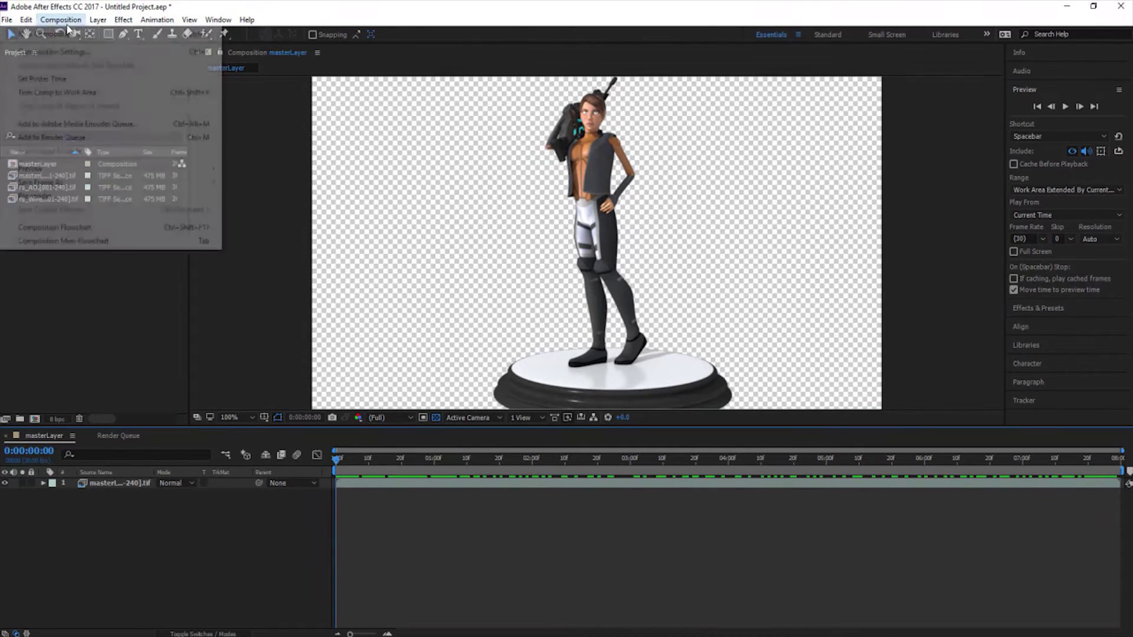
{"action": "left_click", "coordinate": [115, 52]}
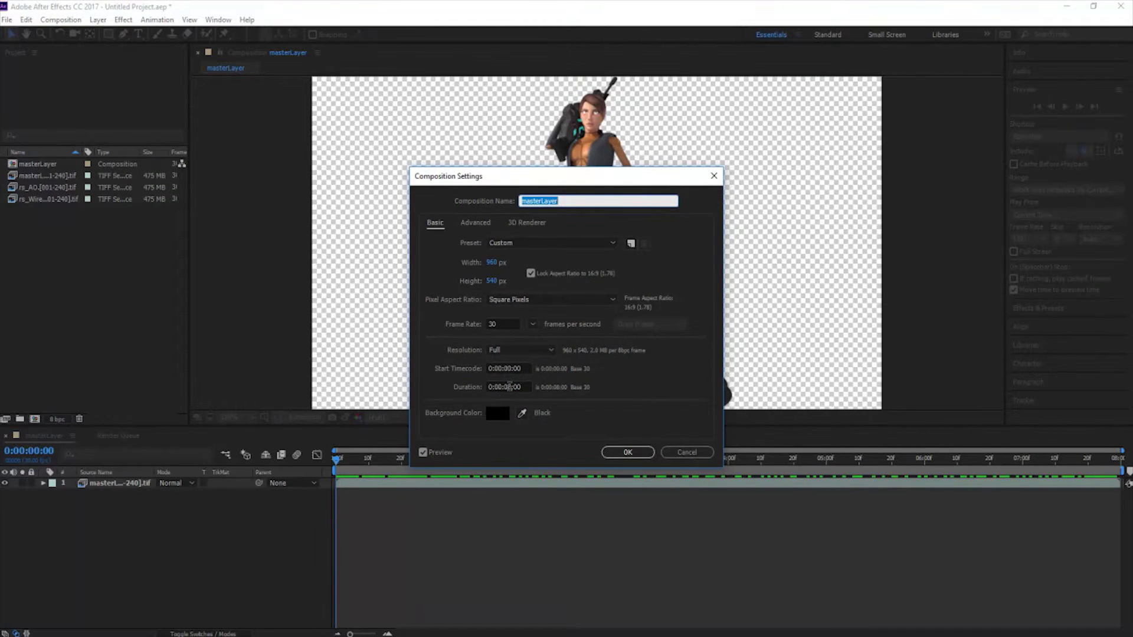
{"action": "left_click", "coordinate": [509, 387]}
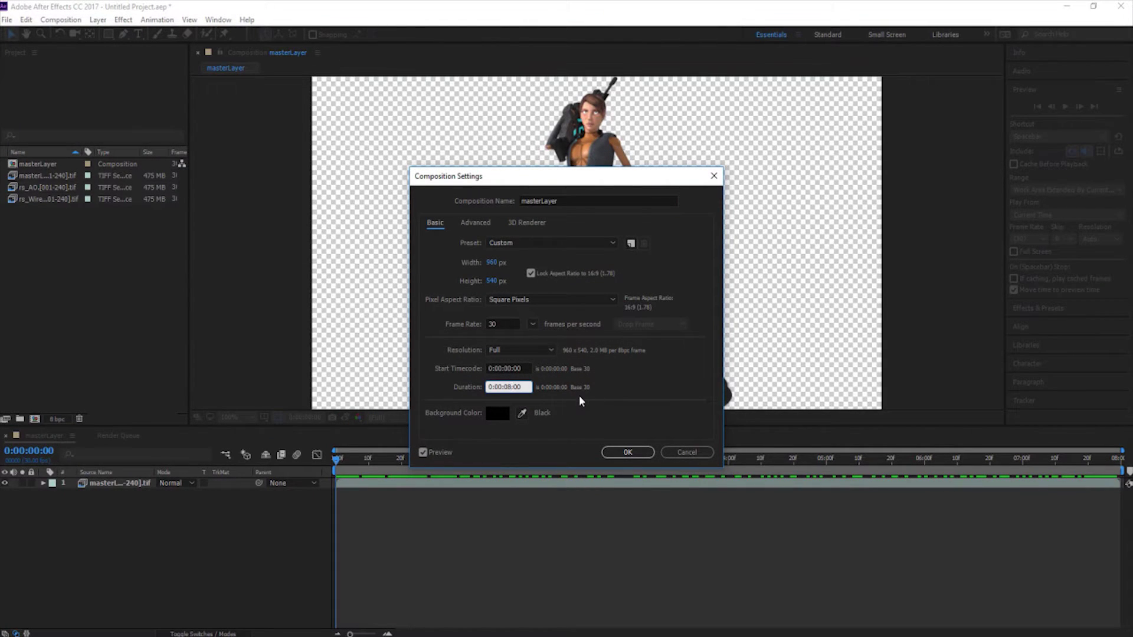
{"action": "key", "text": "BackSpace"}
{"action": "key", "text": "BackSpace"}
{"action": "key", "text": "BackSpace"}
{"action": "type", "text": "4"}
{"action": "key", "text": "Return"}
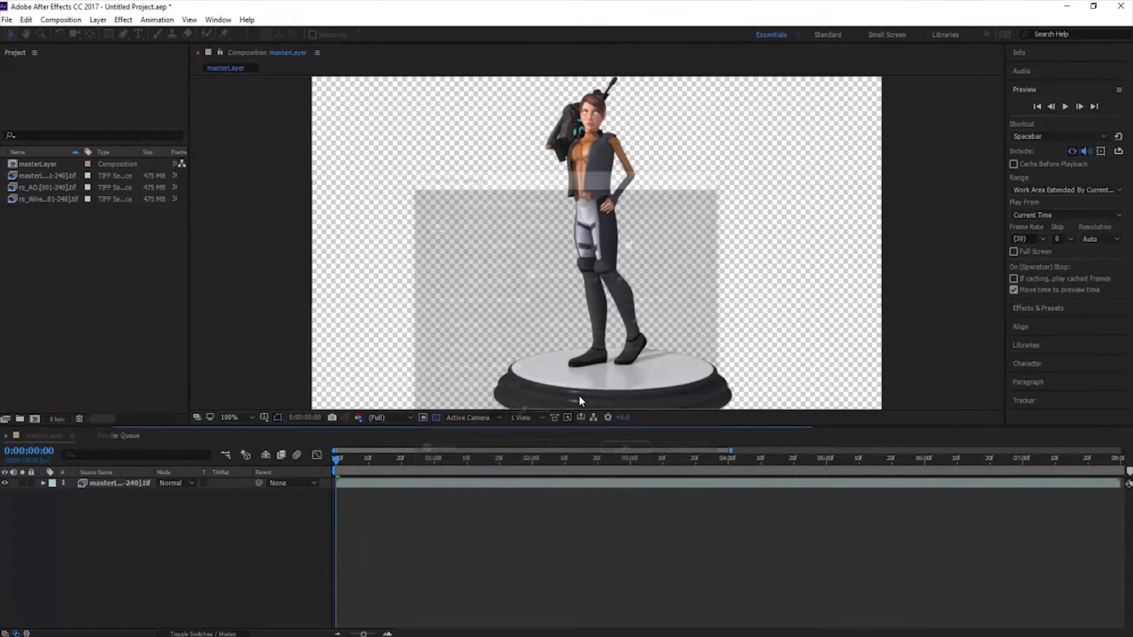
{"action": "left_click_drag", "start_coordinate": [367, 634], "coordinate": [336, 634]}
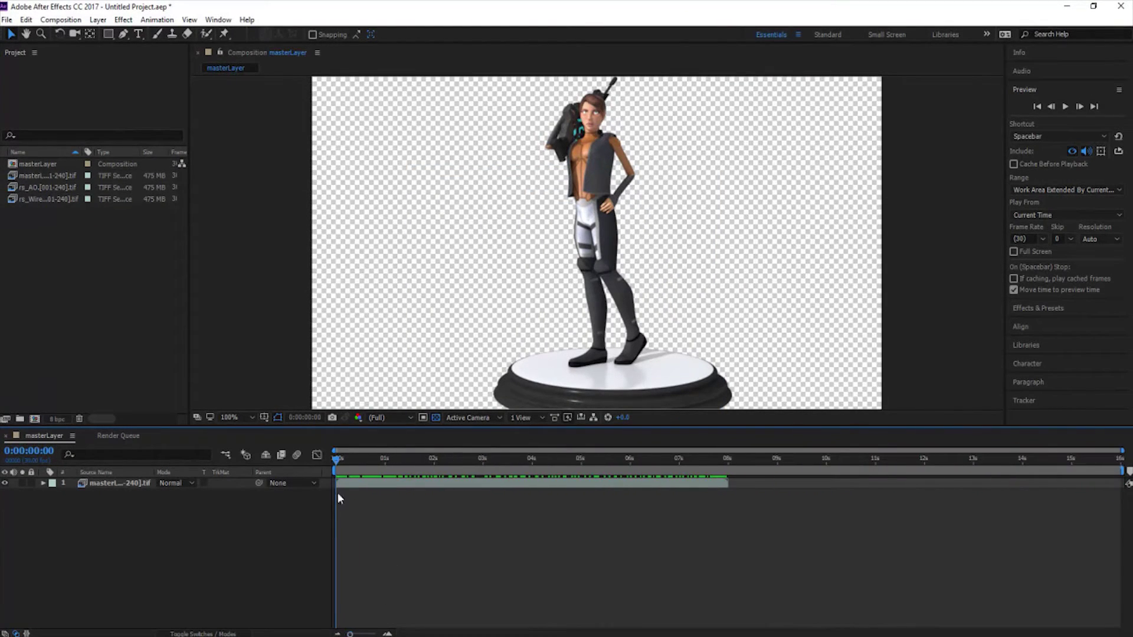
Add the rs_AO sequence above the masterLayer layer and set its blending mode to Multiply.
{"action": "left_click", "coordinate": [46, 189]}
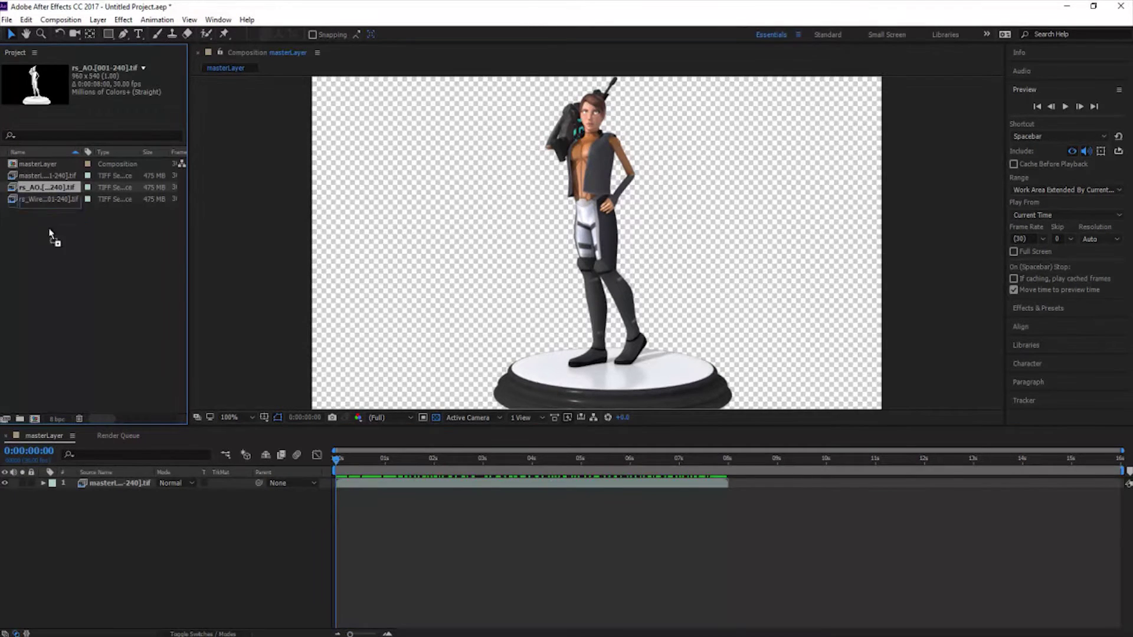
{"action": "left_click_drag", "start_coordinate": [50, 236], "coordinate": [144, 493]}
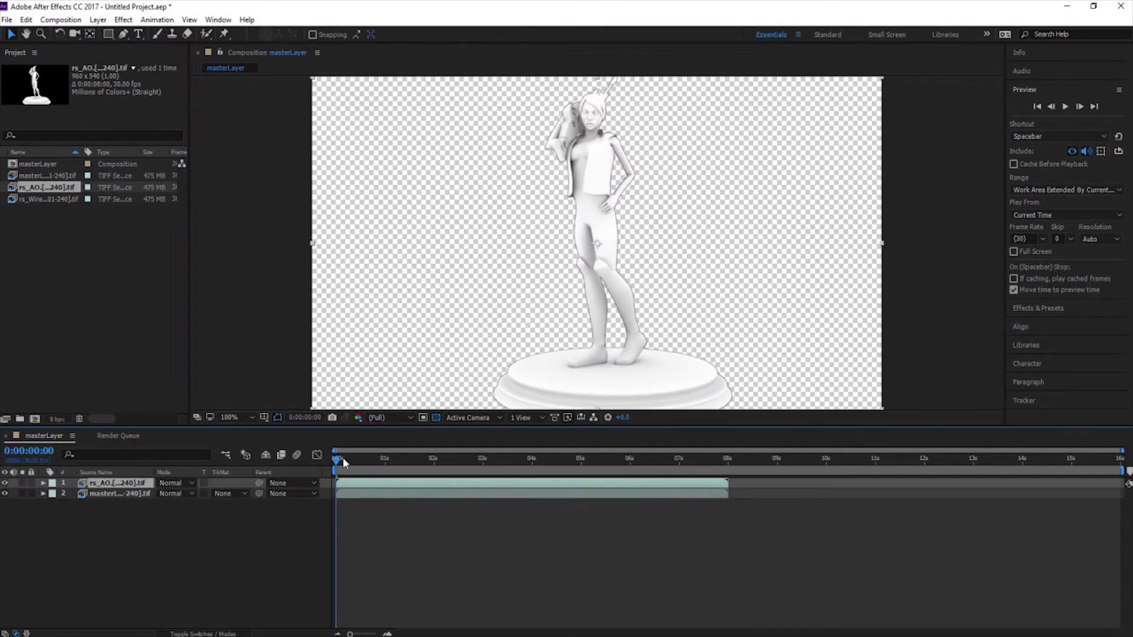
{"action": "left_click_drag", "start_coordinate": [344, 462], "coordinate": [313, 490]}
{"action": "left_click", "coordinate": [193, 485]}
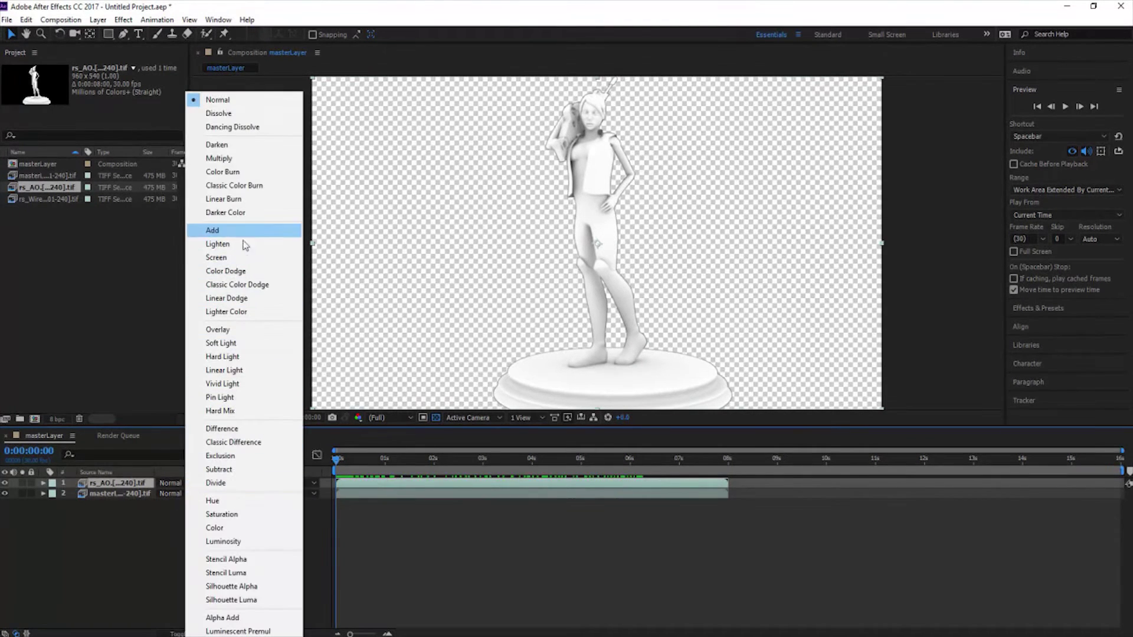
{"action": "left_click", "coordinate": [259, 163]}
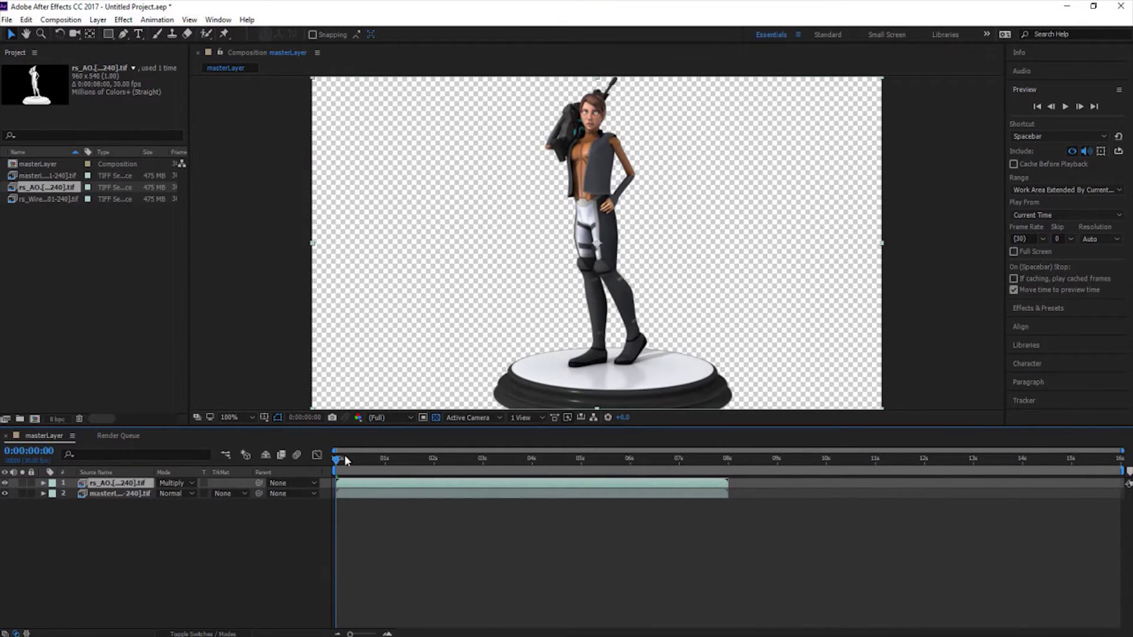
Compare the image with the rs_AO layer off and on, and set that layer's opacity to 50%.
{"action": "left_click", "coordinate": [4, 482]}
{"action": "left_click", "coordinate": [5, 483]}
{"action": "key", "text": "t"}
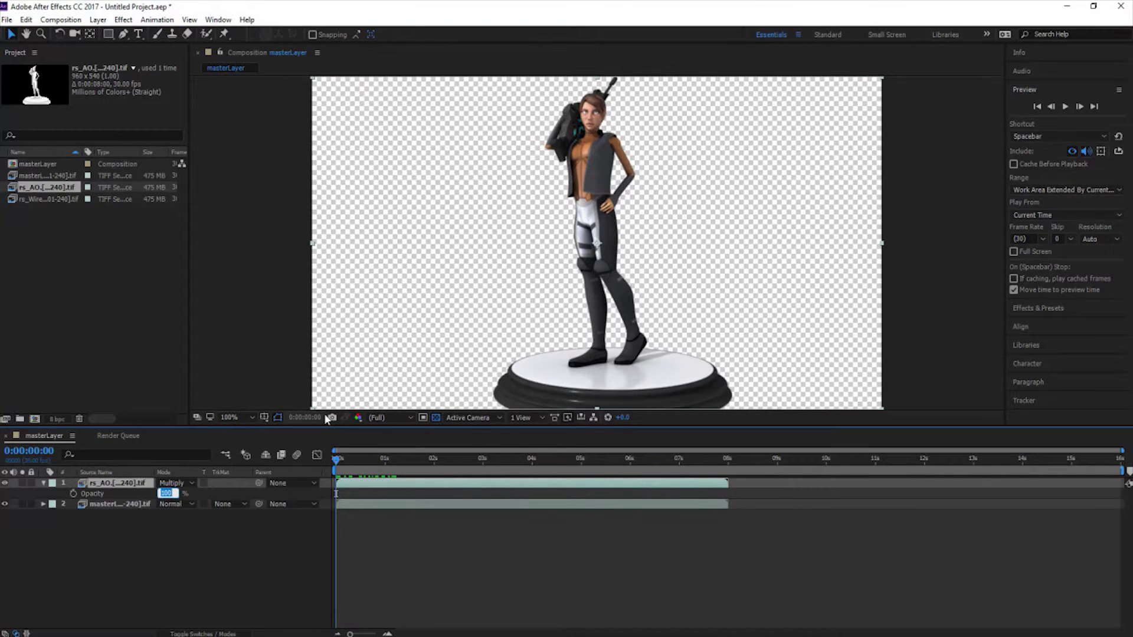
{"action": "type", "text": "50"}
{"action": "left_click", "coordinate": [371, 154]}
{"action": "left_click", "coordinate": [408, 485]}
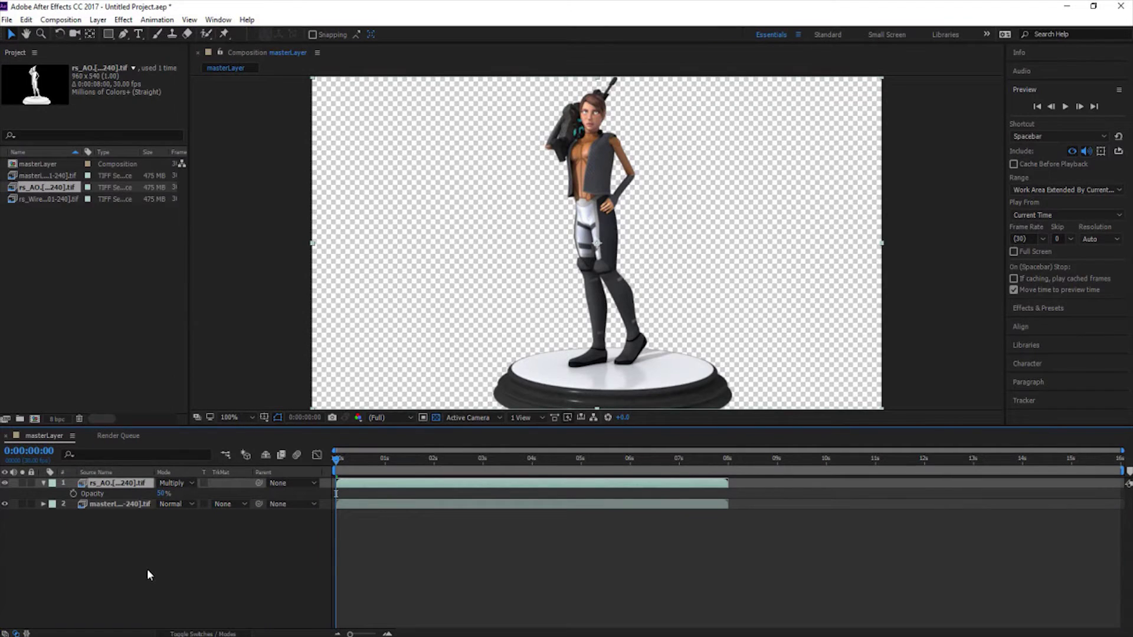
Duplicate the rs_AO layer, shift the copy to start at 8 seconds, and check the frames around the transition.
{"action": "key", "text": "ctrl+d"}
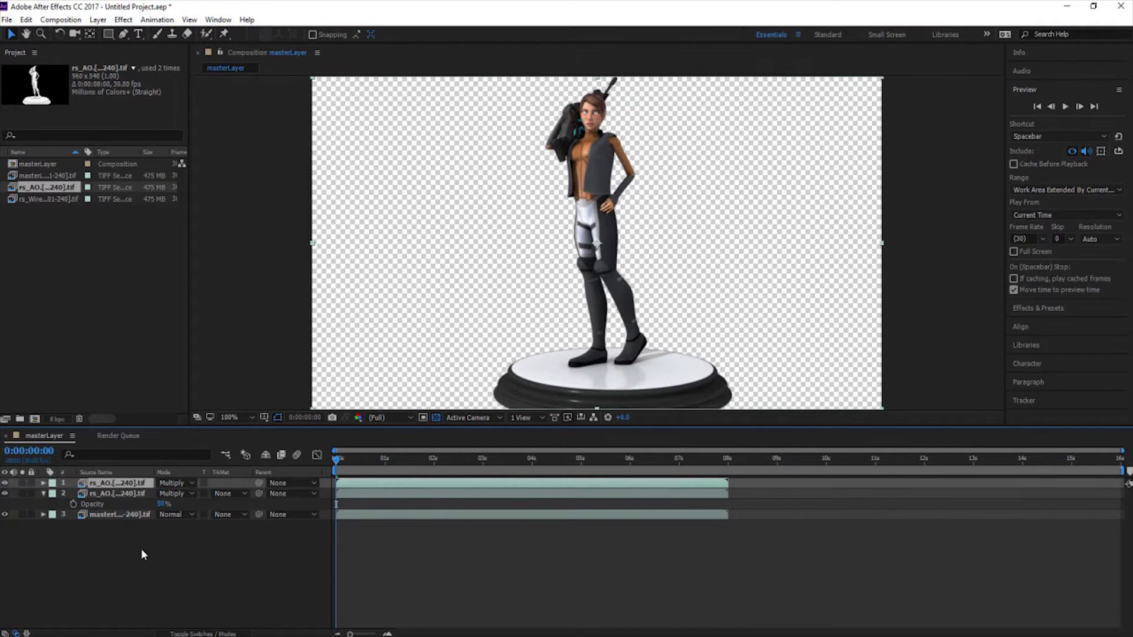
{"action": "left_click_drag", "start_coordinate": [453, 482], "coordinate": [847, 463]}
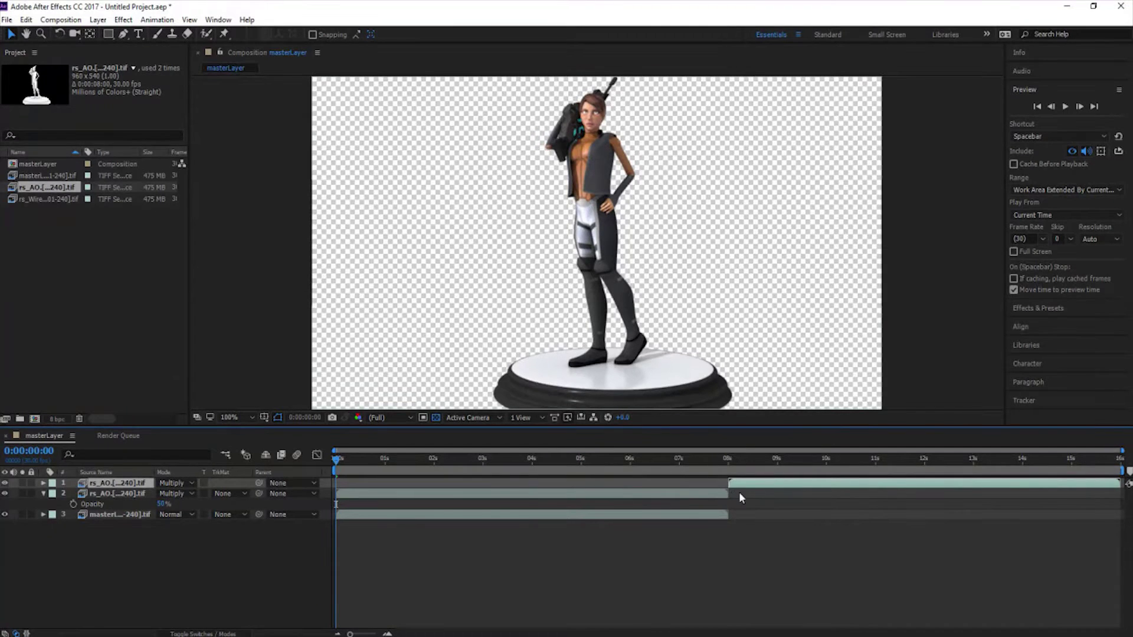
{"action": "left_click_drag", "start_coordinate": [335, 466], "coordinate": [764, 448]}
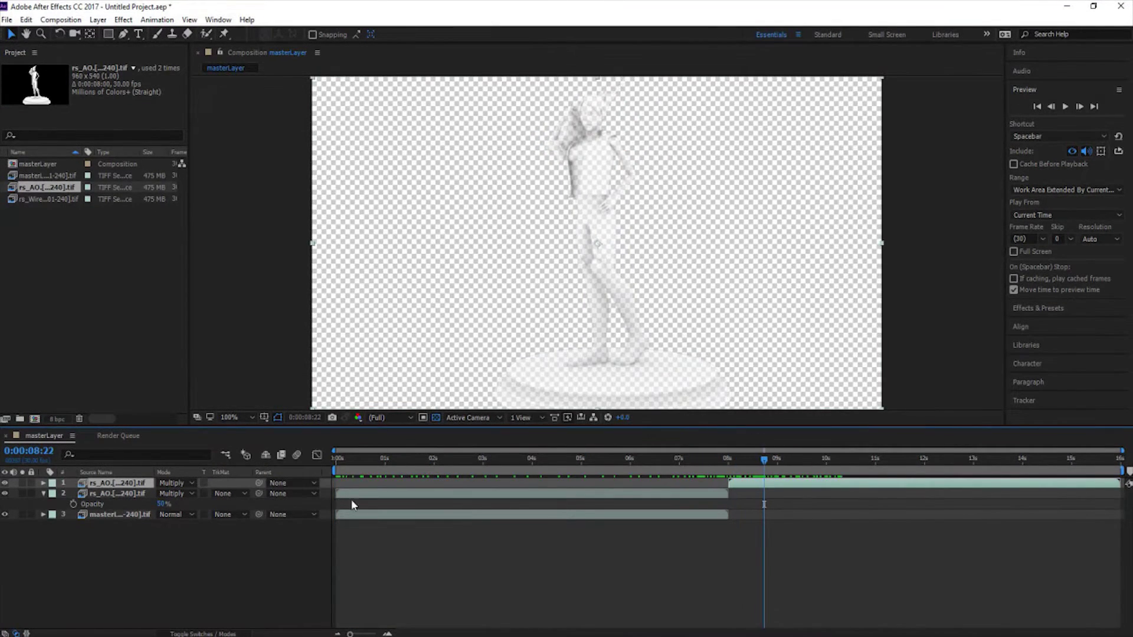
Set the duplicated rs_AO layer's opacity to 100% and go to the composition's last frame.
{"action": "key", "text": "t"}
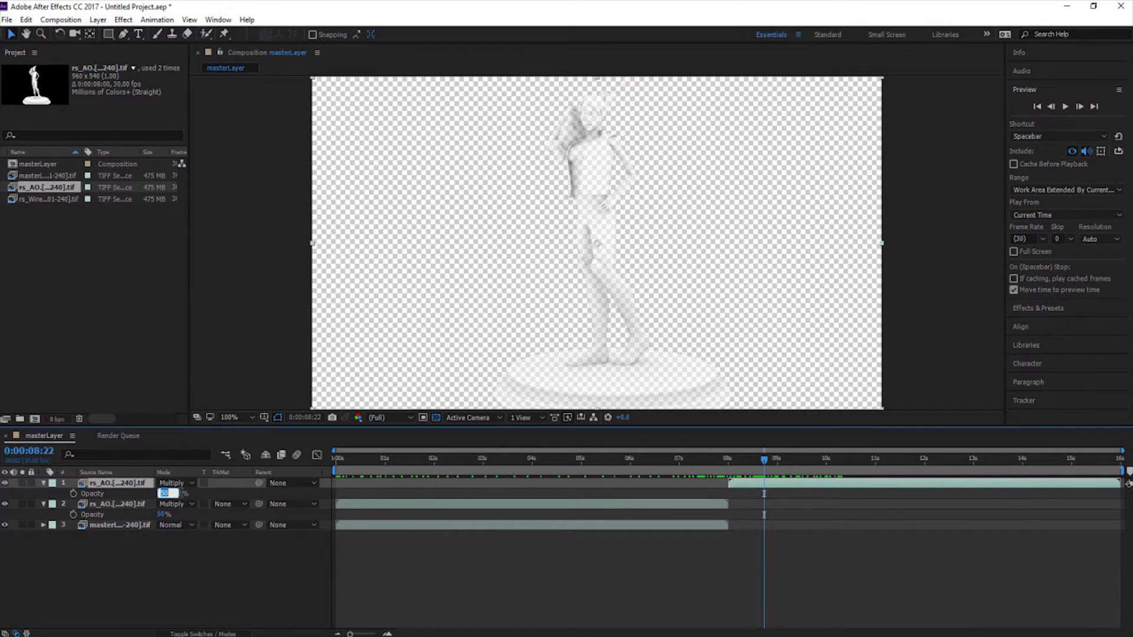
{"action": "key", "text": "Return"}
{"action": "key", "text": "End"}
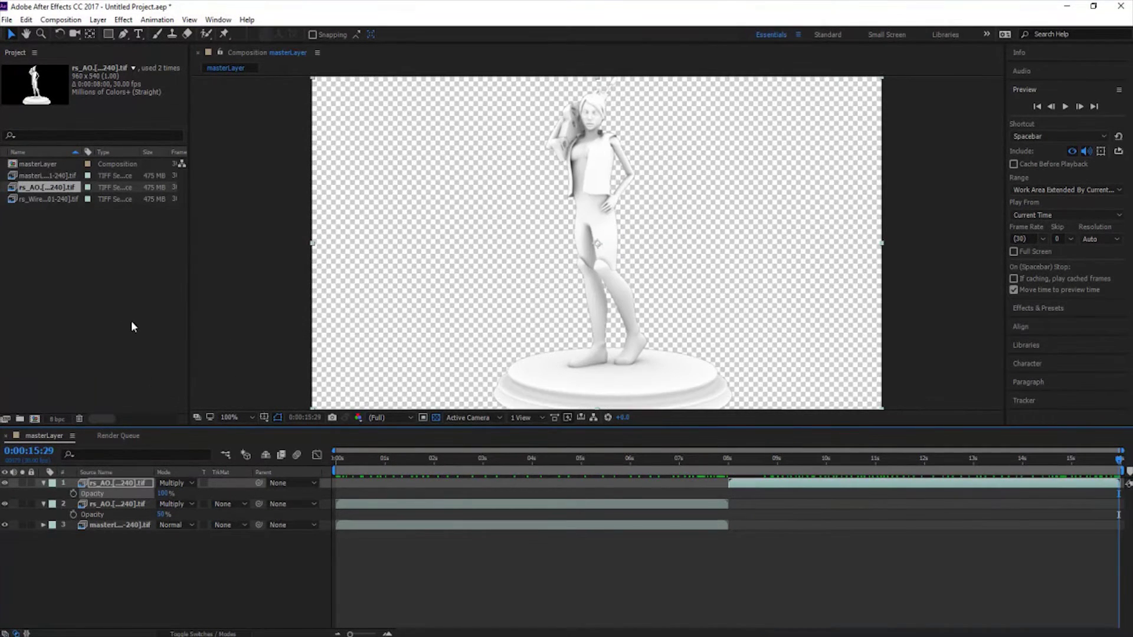
Add the rs_Wire sequence as the top layer starting at 8 seconds and set its blending mode to Multiply.
{"action": "left_click_drag", "start_coordinate": [41, 201], "coordinate": [832, 487]}
{"action": "key", "text": "t"}
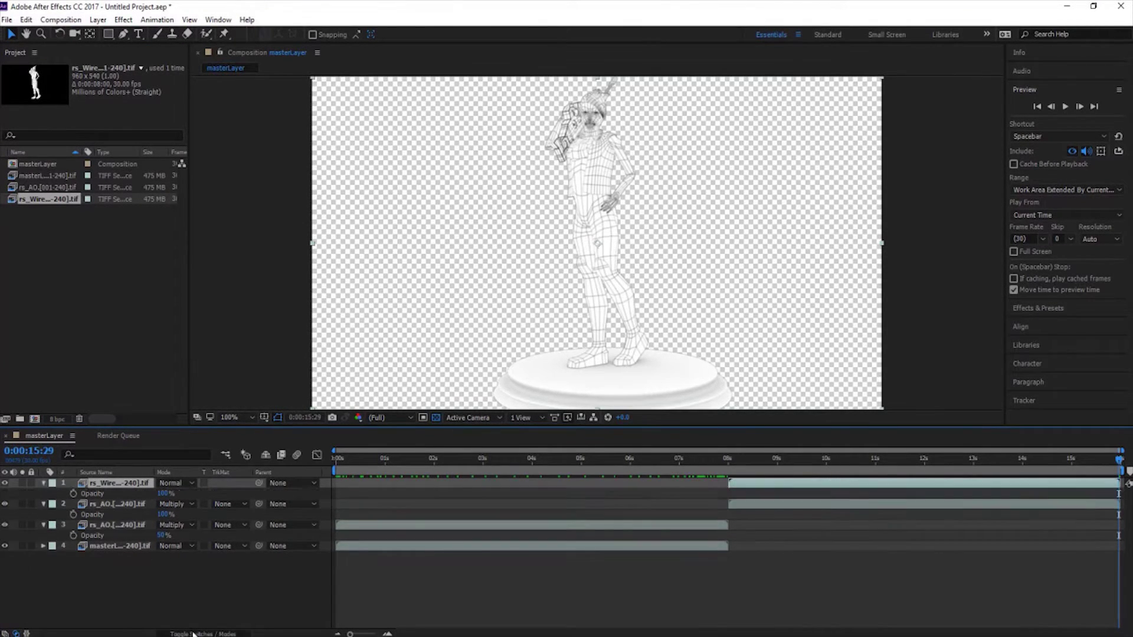
{"action": "left_click", "coordinate": [193, 633]}
{"action": "left_click", "coordinate": [193, 633]}
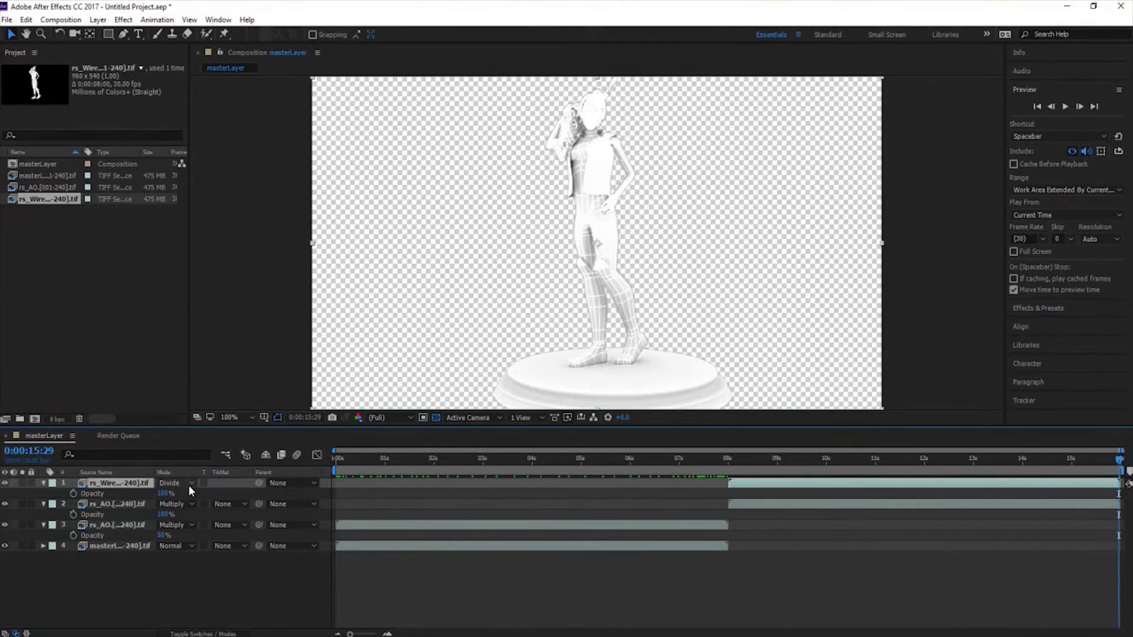
{"action": "left_click", "coordinate": [195, 483]}
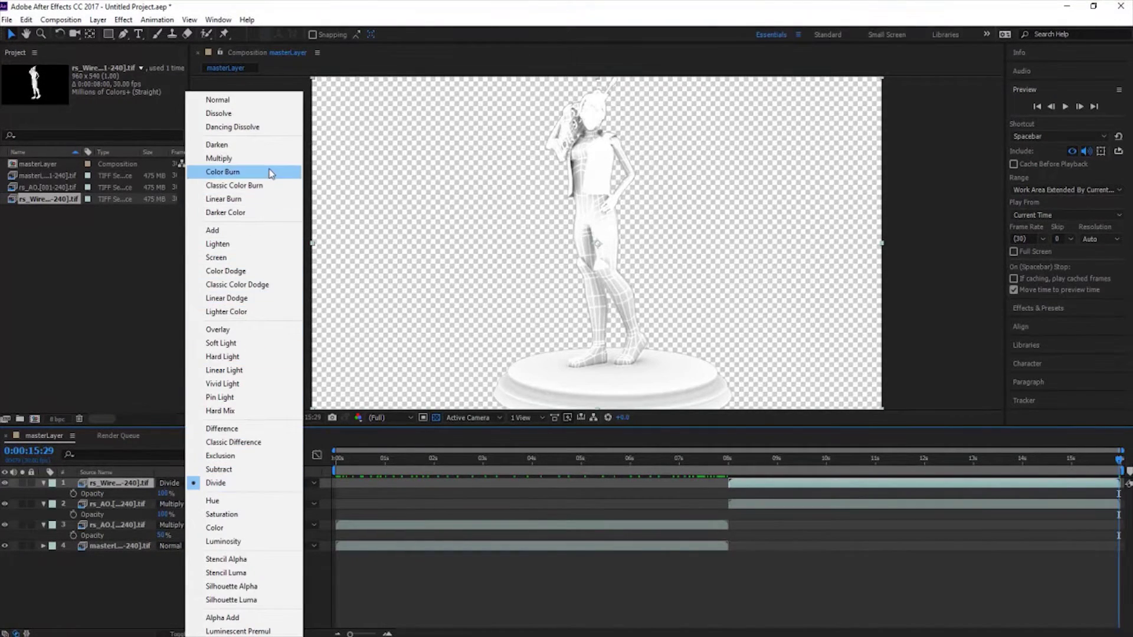
{"action": "left_click", "coordinate": [218, 158]}
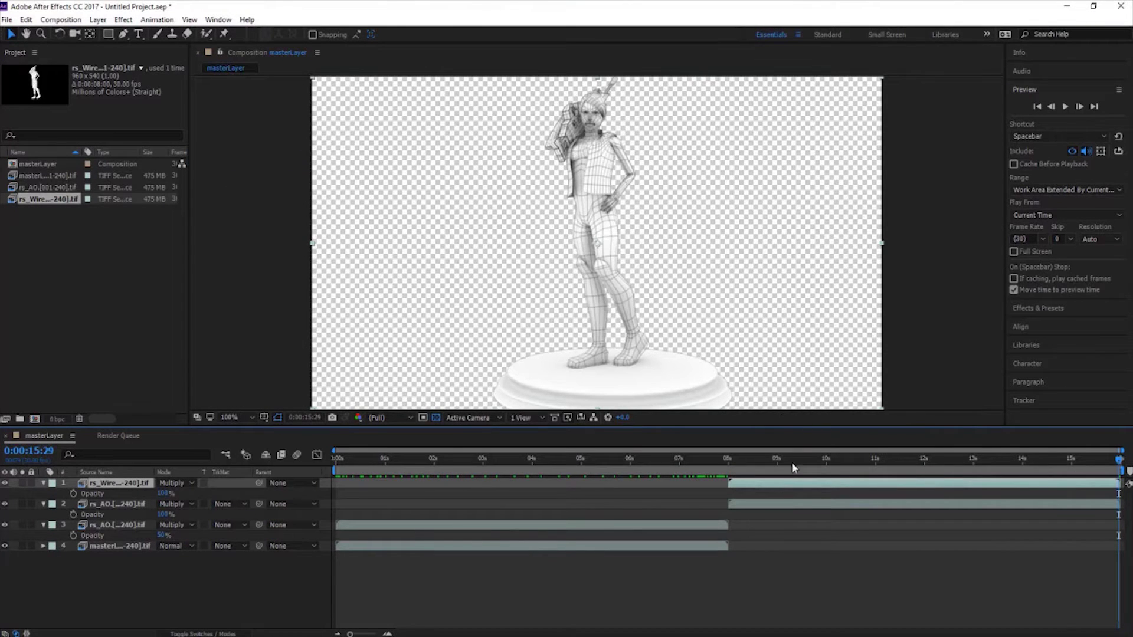
Check the frames around 7 seconds and collapse the properties of the rs_Wire and rs_AO layers.
{"action": "mouse_move", "coordinate": [777, 459]}
{"action": "left_mouse_down"}
{"action": "mouse_move", "coordinate": [627, 459]}
{"action": "mouse_move", "coordinate": [765, 458]}
{"action": "mouse_move", "coordinate": [687, 458]}
{"action": "left_mouse_up"}
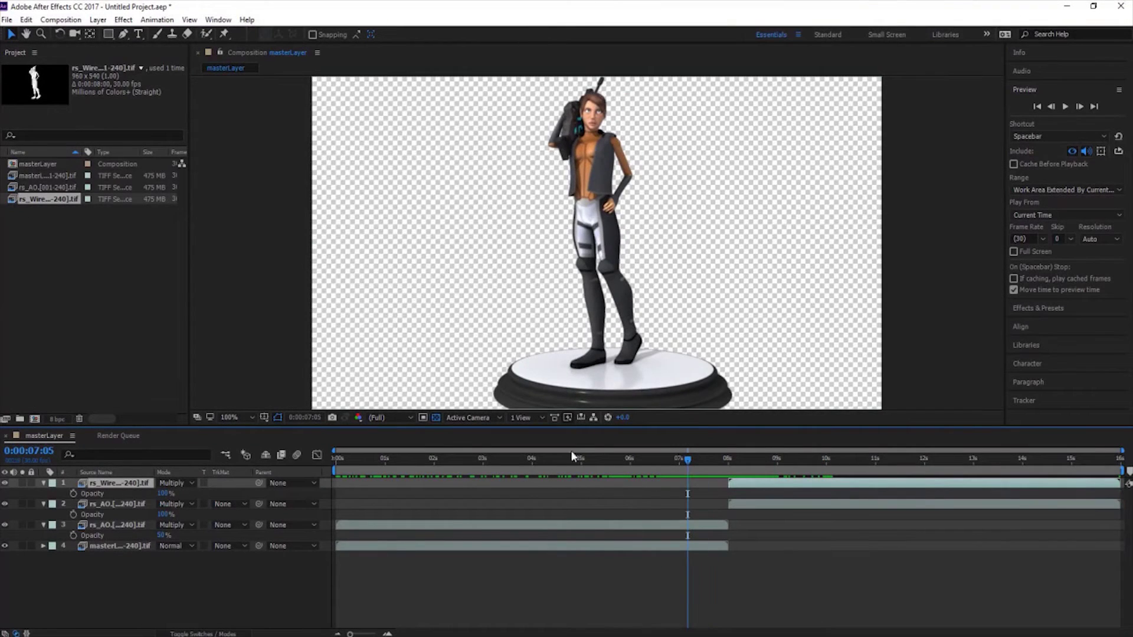
{"action": "left_click", "coordinate": [43, 483]}
{"action": "left_click", "coordinate": [43, 493]}
{"action": "left_click", "coordinate": [43, 504]}
{"action": "left_click", "coordinate": [45, 527]}
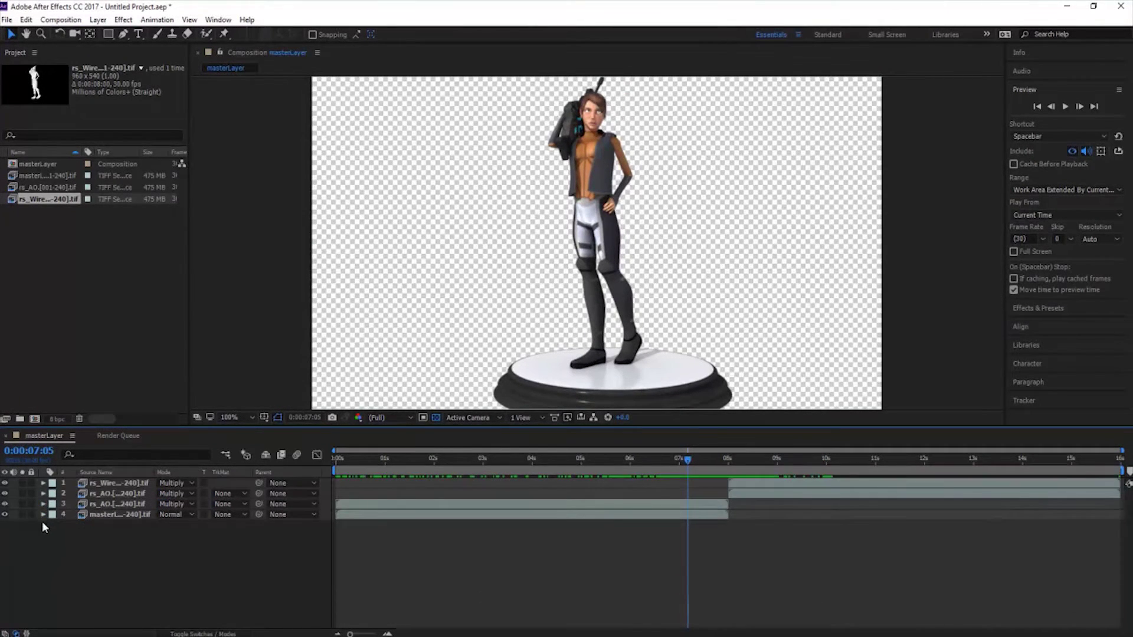
{"action": "left_click", "coordinate": [43, 514]}
Duplicate the rs_Wire layer and the rs_AO layer starting at 8 seconds, stack the copies on top, and shift them to start at 0 seconds.
{"action": "left_click", "coordinate": [118, 482]}
{"action": "left_click", "coordinate": [120, 494], "text": "shift"}
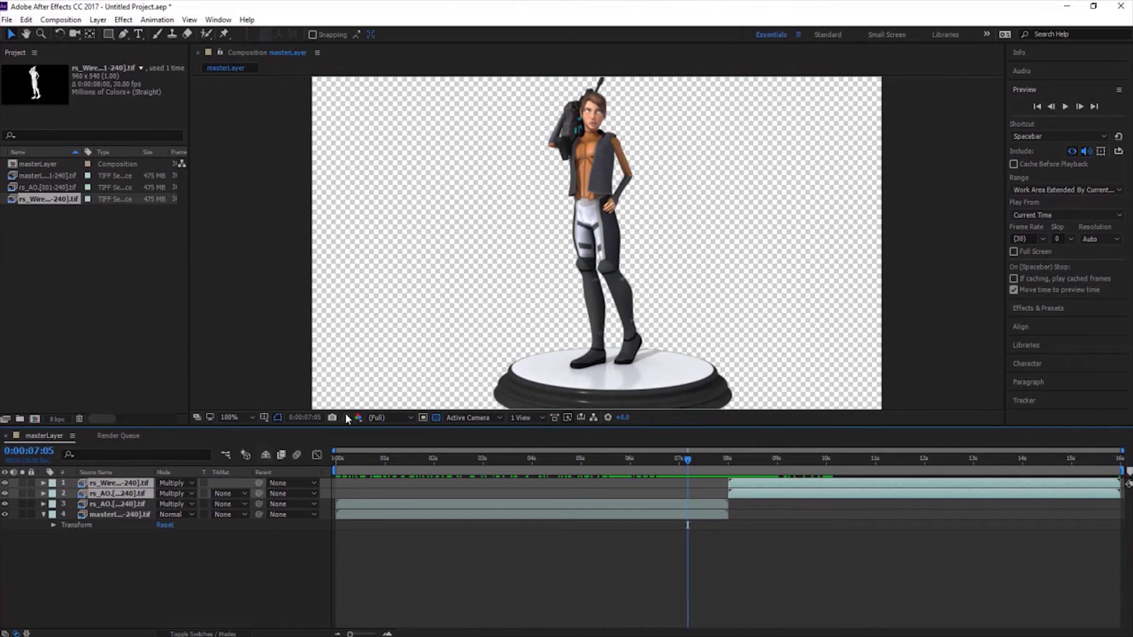
{"action": "key", "text": "ctrl+d"}
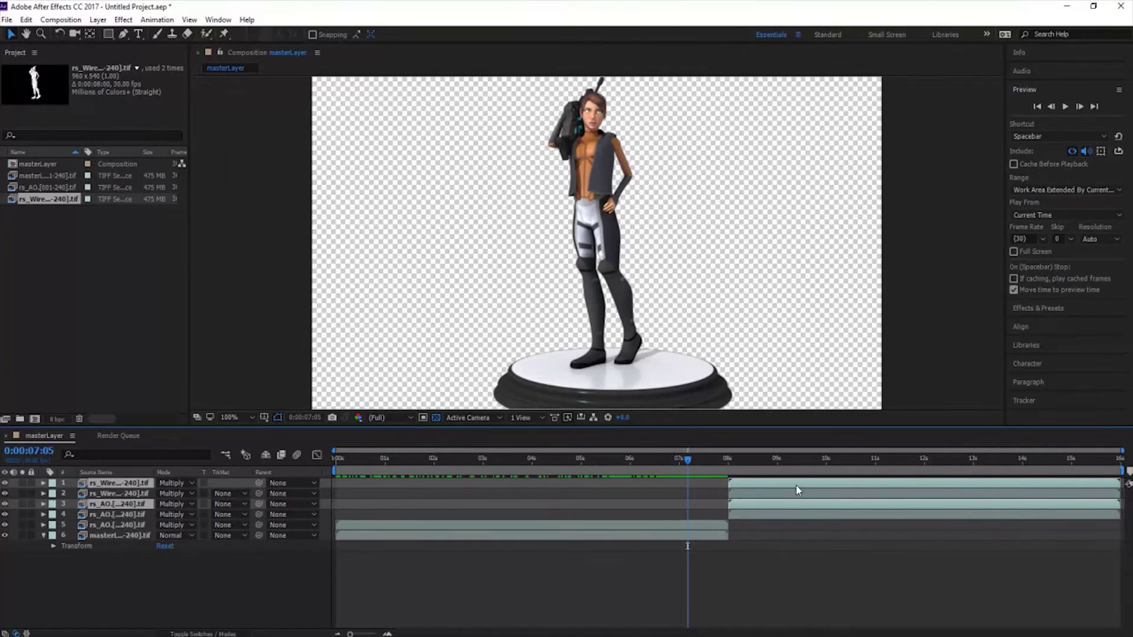
{"action": "left_click_drag", "start_coordinate": [118, 508], "coordinate": [118, 497]}
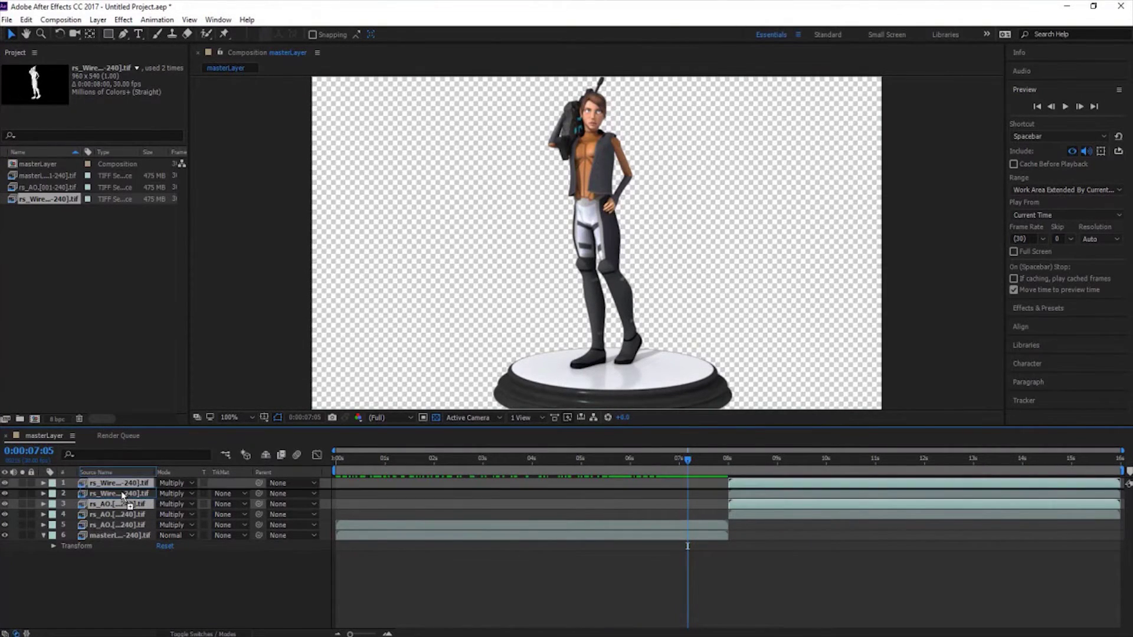
{"action": "left_click_drag", "start_coordinate": [738, 495], "coordinate": [363, 494]}
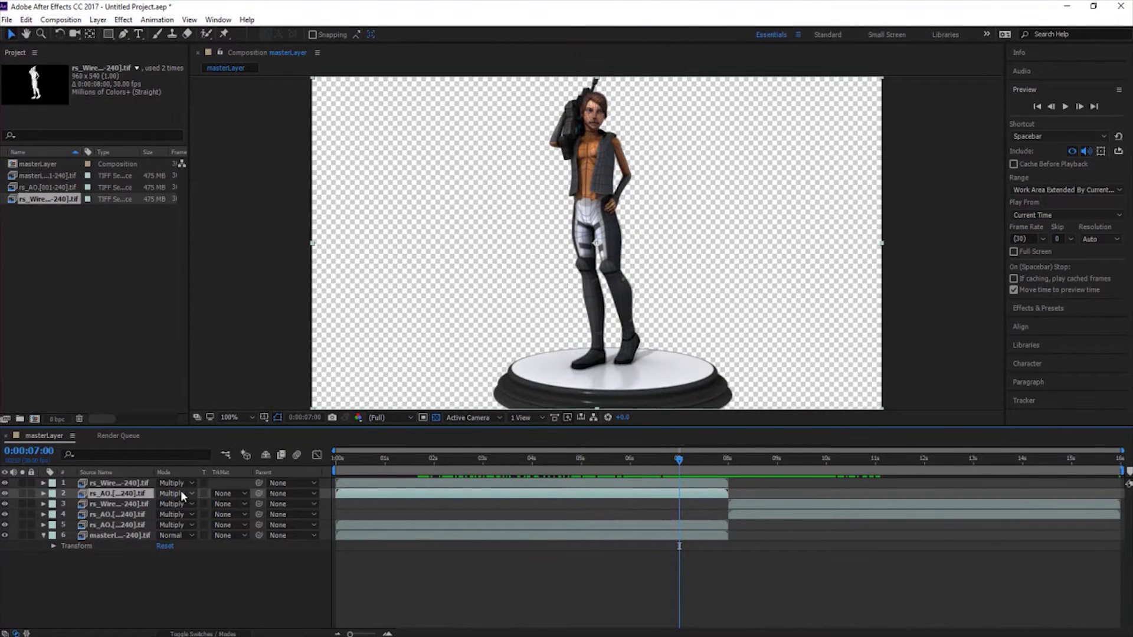
Set the blending mode of the topmost rs_AO layer to Normal and check the frames just after 7 seconds.
{"action": "left_click", "coordinate": [183, 494]}
{"action": "left_click", "coordinate": [257, 101]}
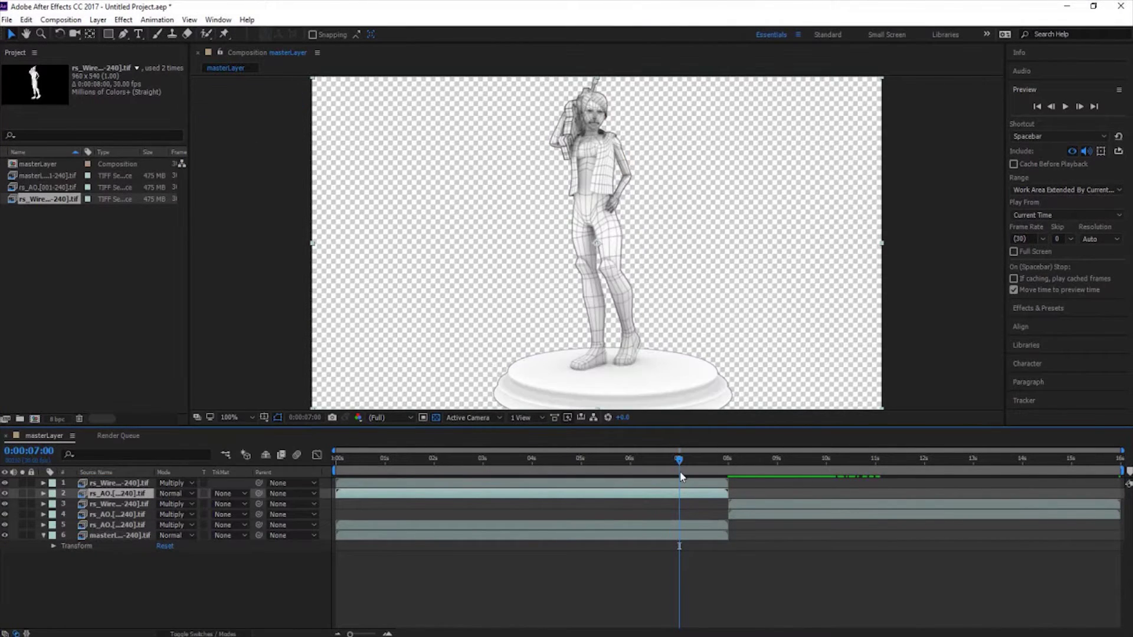
{"action": "mouse_move", "coordinate": [682, 463]}
{"action": "left_mouse_down"}
{"action": "mouse_move", "coordinate": [708, 463]}
{"action": "mouse_move", "coordinate": [571, 465]}
{"action": "mouse_move", "coordinate": [703, 465]}
{"action": "mouse_move", "coordinate": [692, 469]}
{"action": "left_mouse_up"}
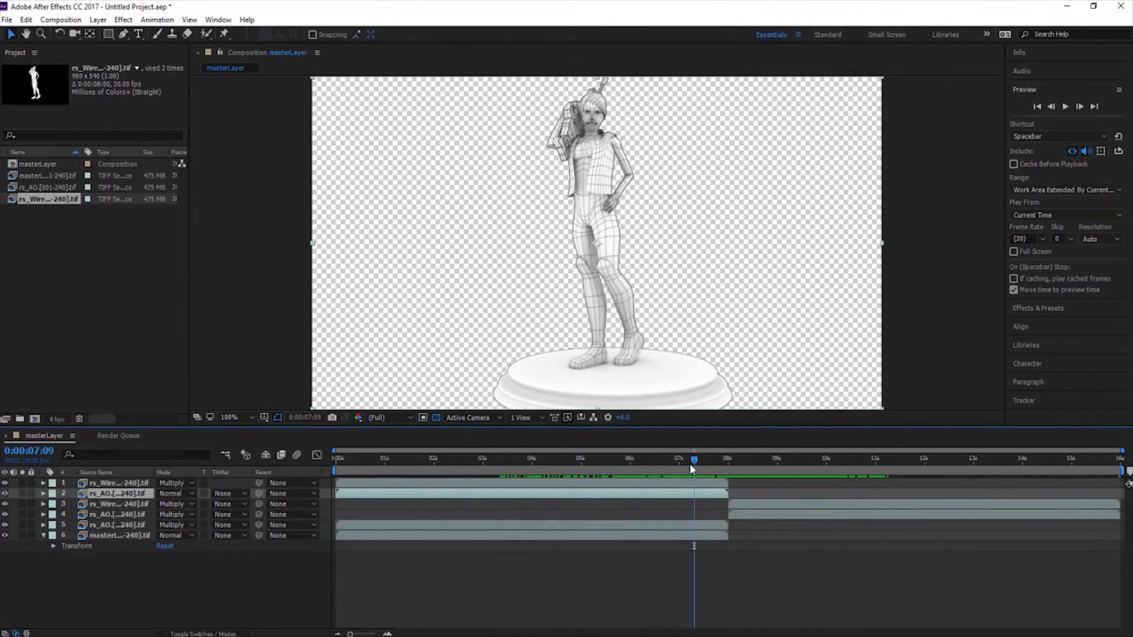
Keyframe the opacity of the top rs_Wire and rs_AO layers from 0% at 0:00:06:21 to 100% at 0:00:07:28.
{"action": "key", "text": "ctrl+shift+Up"}
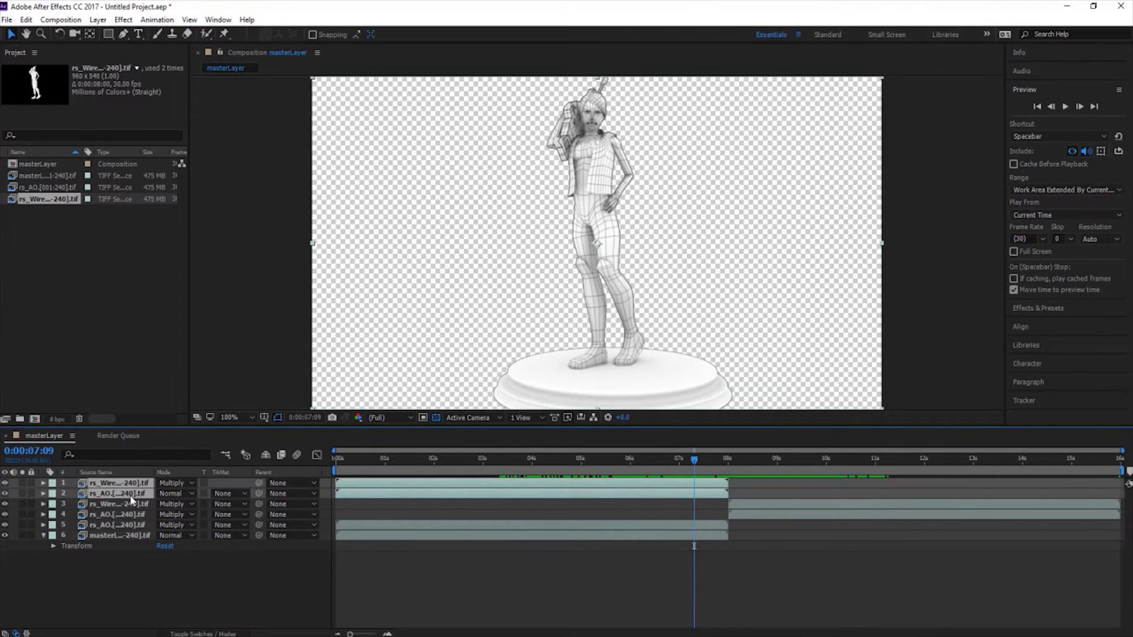
{"action": "key", "text": "t"}
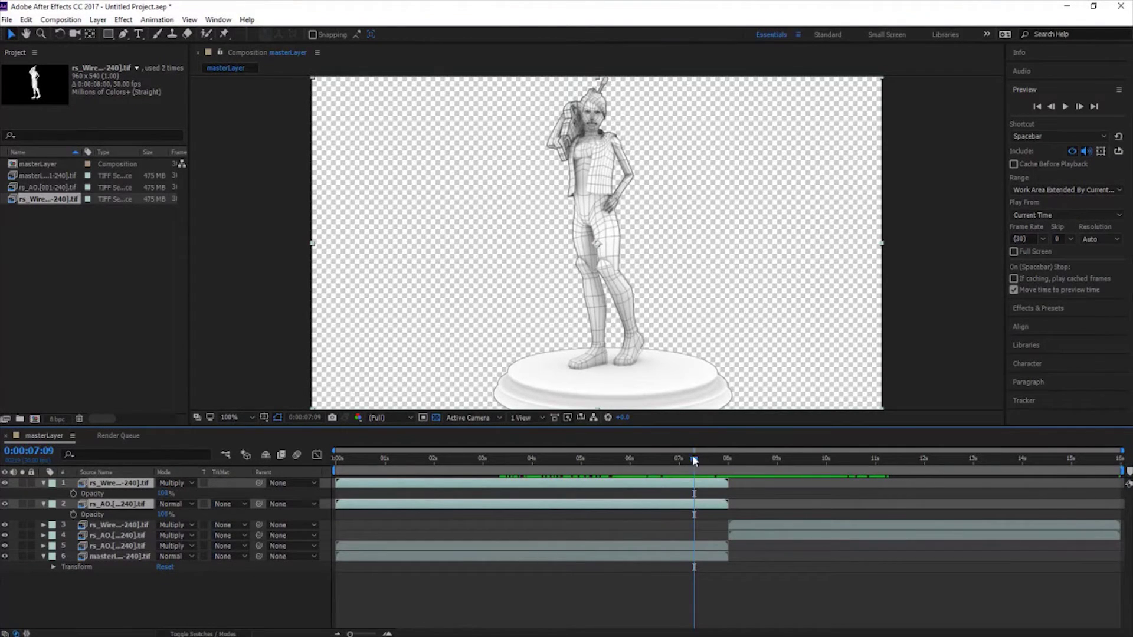
{"action": "left_click_drag", "start_coordinate": [693, 460], "coordinate": [726, 460]}
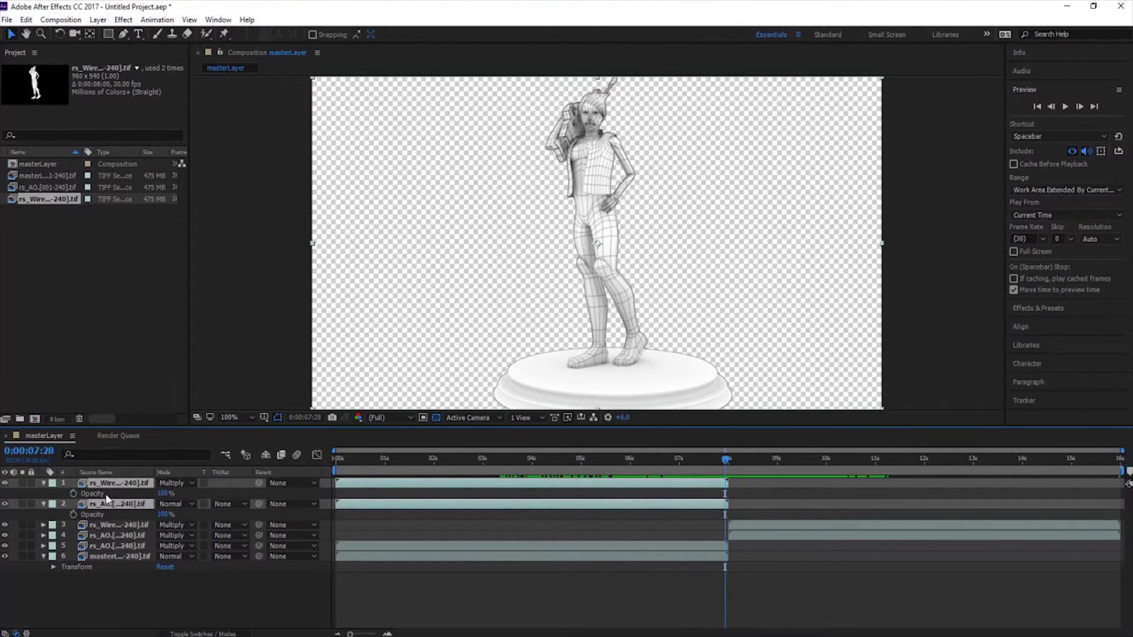
{"action": "left_click", "coordinate": [74, 494]}
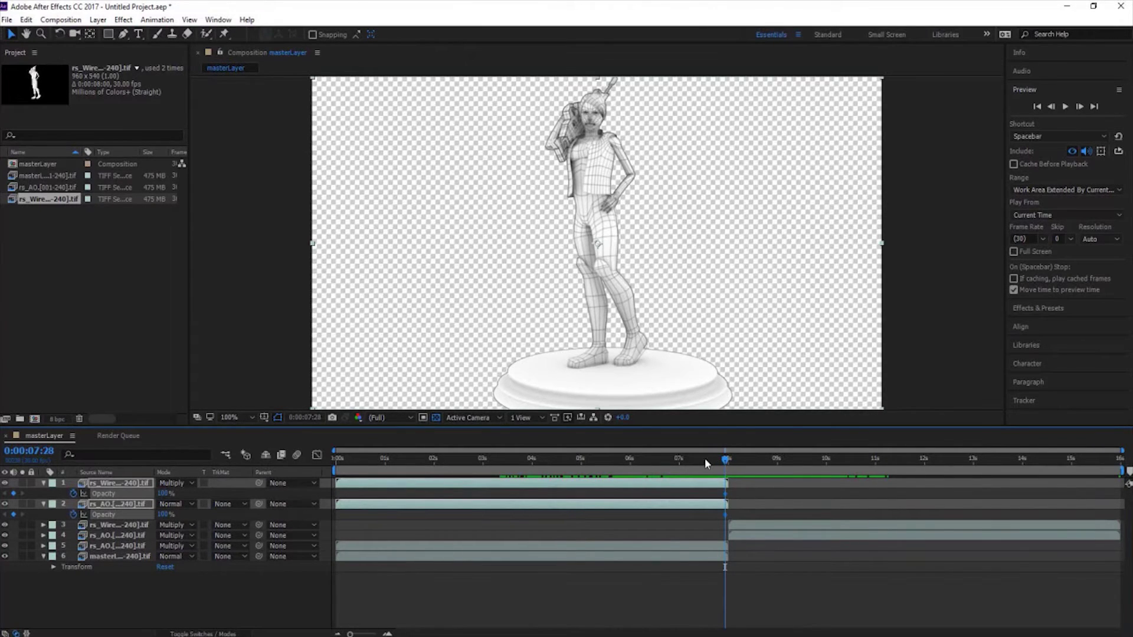
{"action": "left_click_drag", "start_coordinate": [725, 460], "coordinate": [664, 462]}
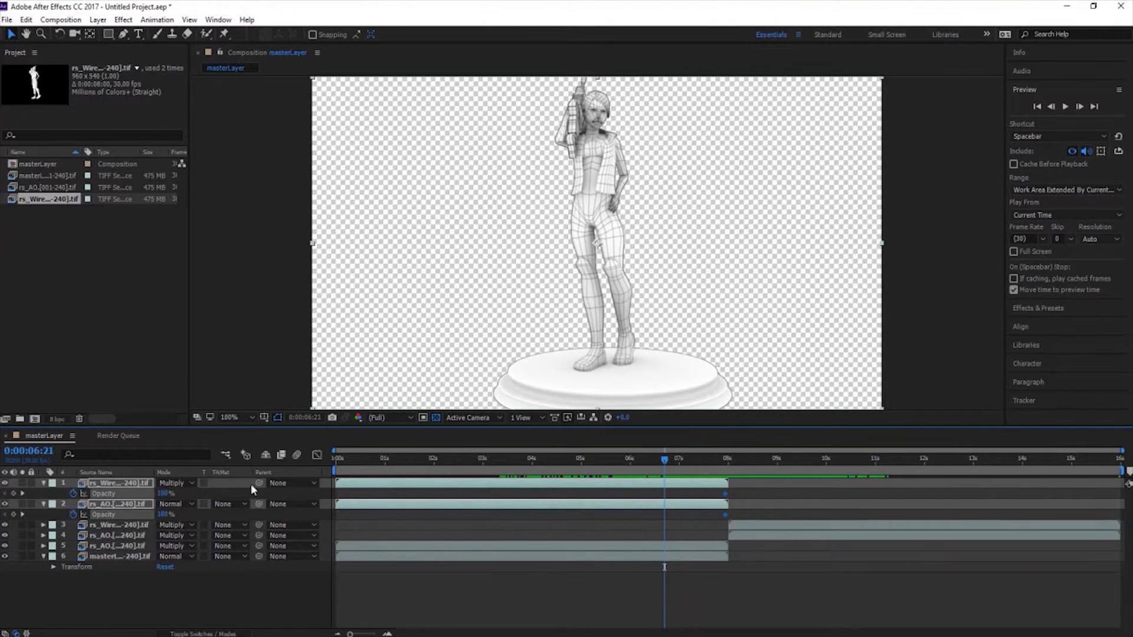
{"action": "key", "text": "Return"}
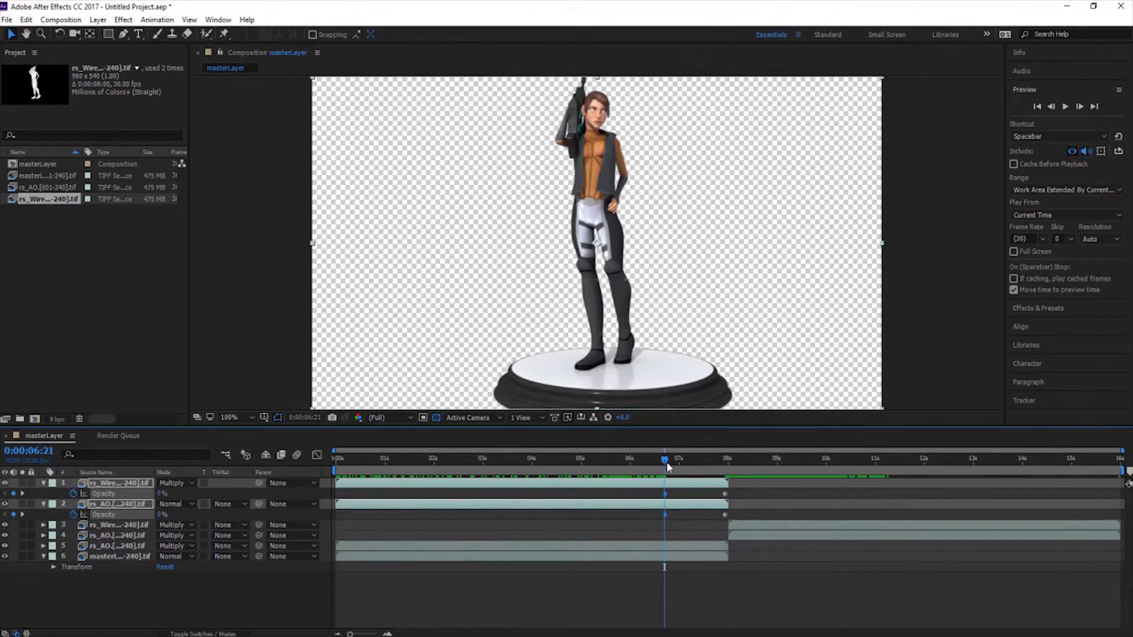
Duplicate the masterLayer image sequence layer and shift the copy to start at 8 seconds, with the composition at its last frame.
{"action": "left_click_drag", "start_coordinate": [665, 459], "coordinate": [1119, 449]}
{"action": "key", "text": "t"}
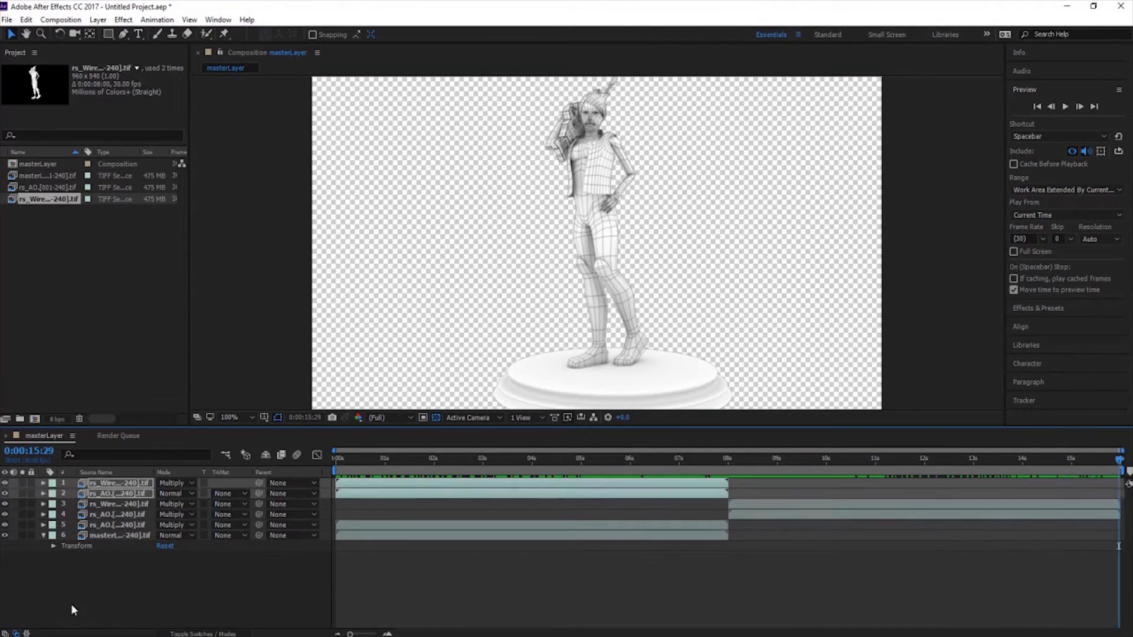
{"action": "left_click", "coordinate": [71, 604]}
{"action": "left_click", "coordinate": [128, 506]}
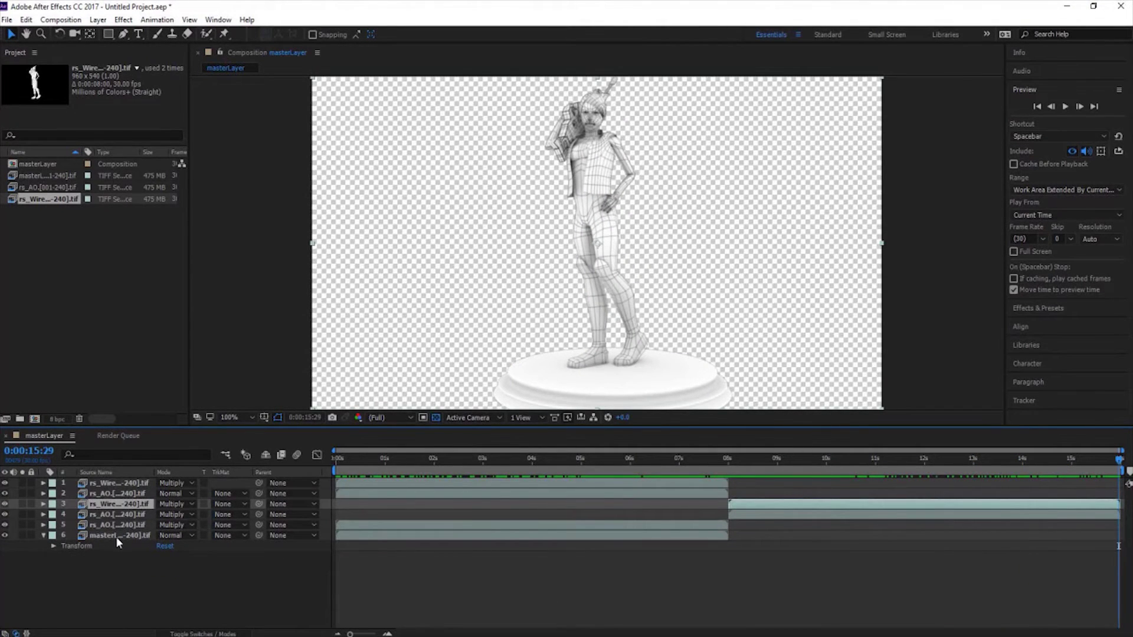
{"action": "left_click", "coordinate": [116, 536]}
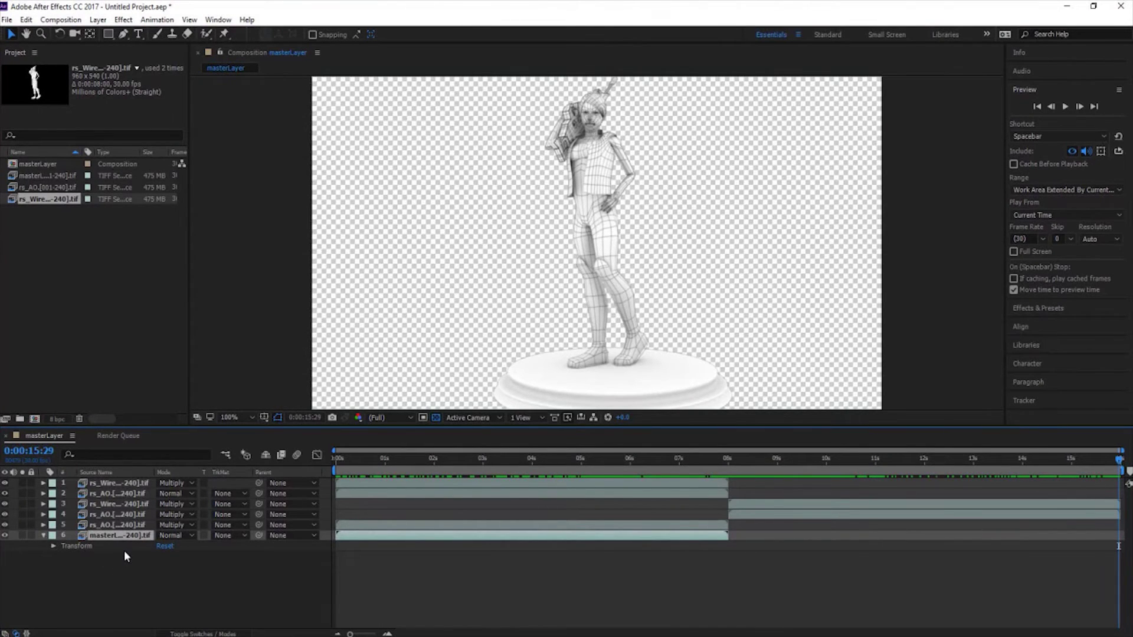
{"action": "key", "text": "ctrl+d"}
{"action": "left_click_drag", "start_coordinate": [362, 538], "coordinate": [747, 539]}
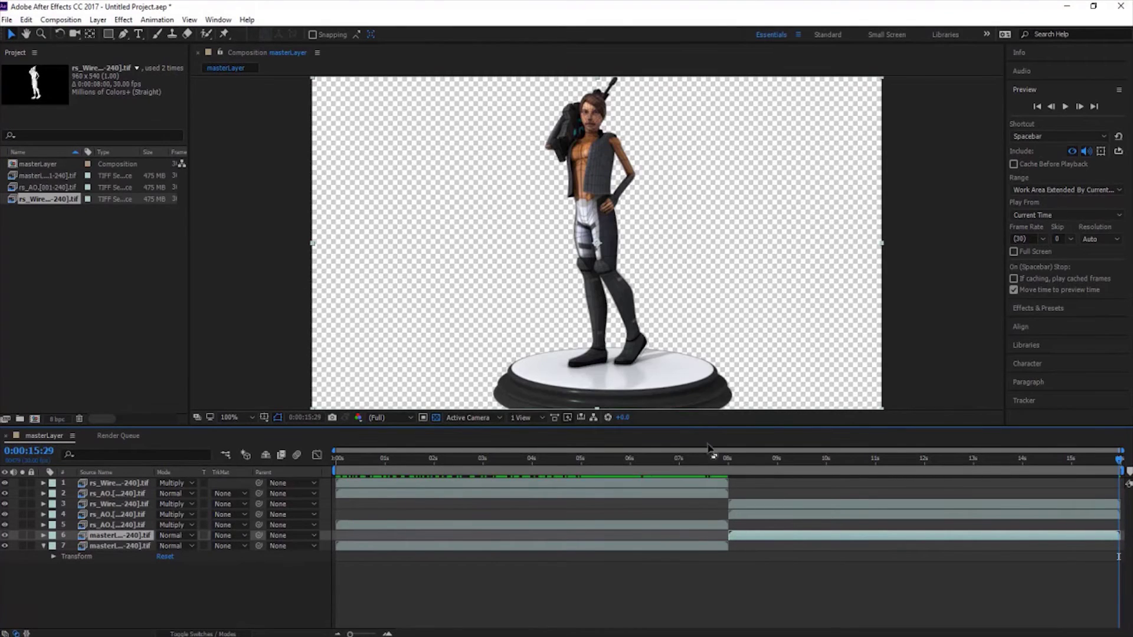
Hide the topmost rs_AO layer and play the composition from the first frame.
{"action": "mouse_move", "coordinate": [664, 459]}
{"action": "left_mouse_down"}
{"action": "mouse_move", "coordinate": [717, 459]}
{"action": "mouse_move", "coordinate": [678, 459]}
{"action": "left_mouse_up"}
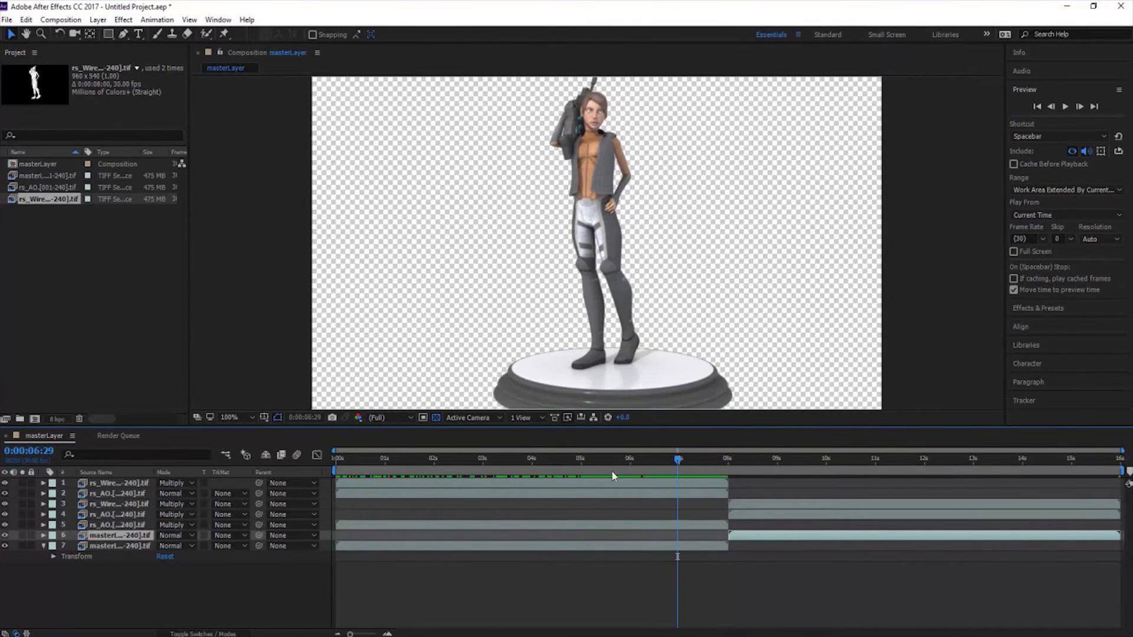
{"action": "left_click", "coordinate": [5, 494]}
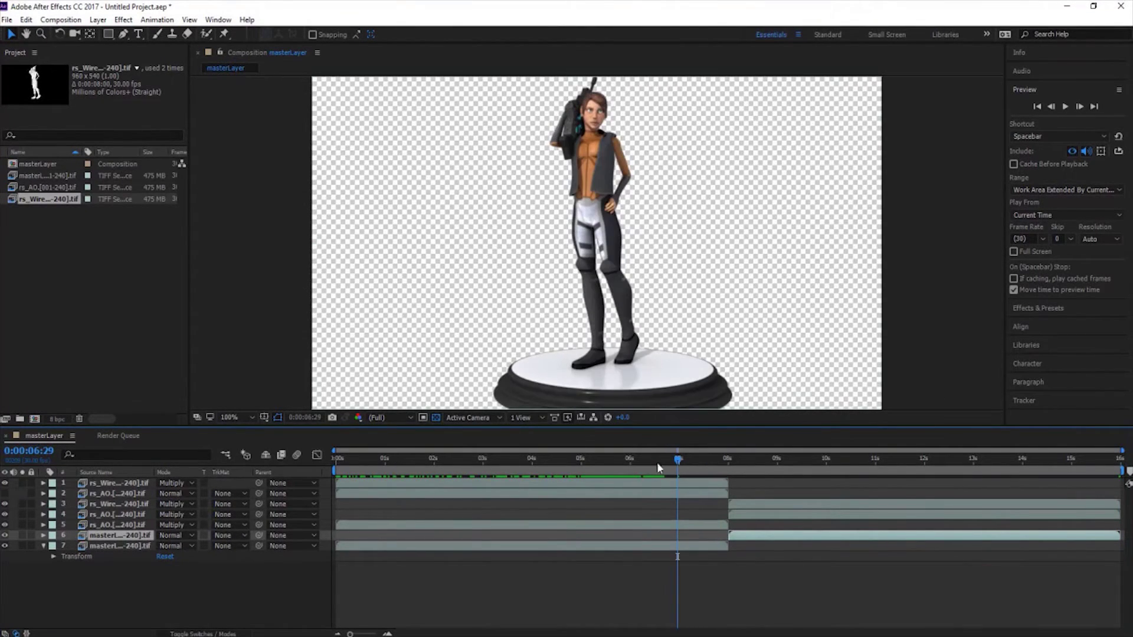
{"action": "left_click_drag", "start_coordinate": [681, 460], "coordinate": [301, 484]}
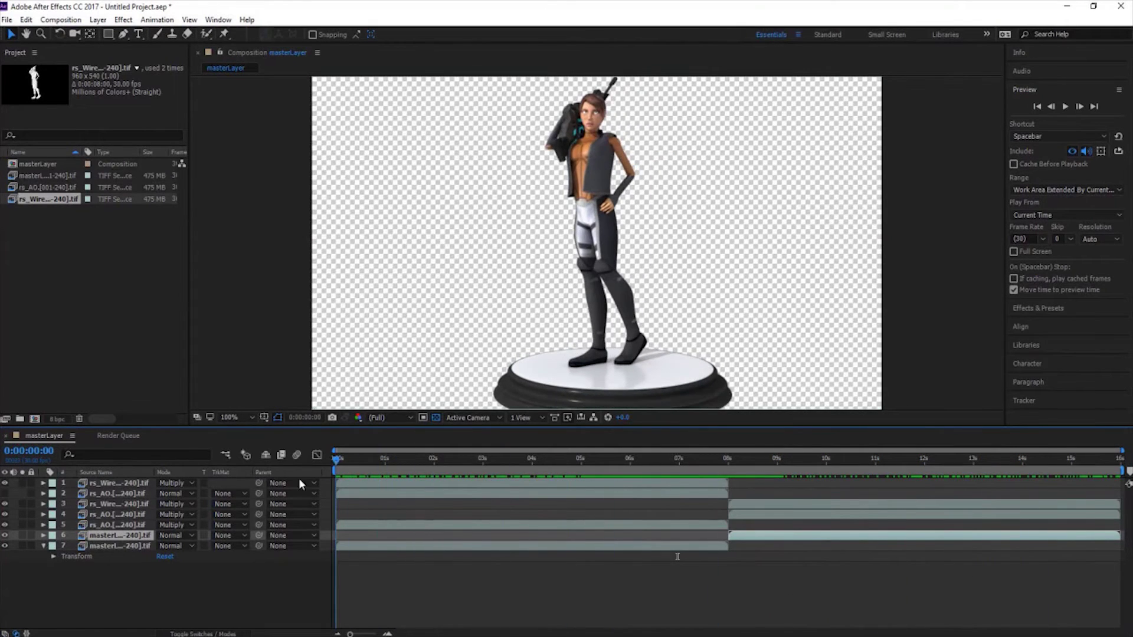
{"action": "left_click", "coordinate": [1066, 106]}
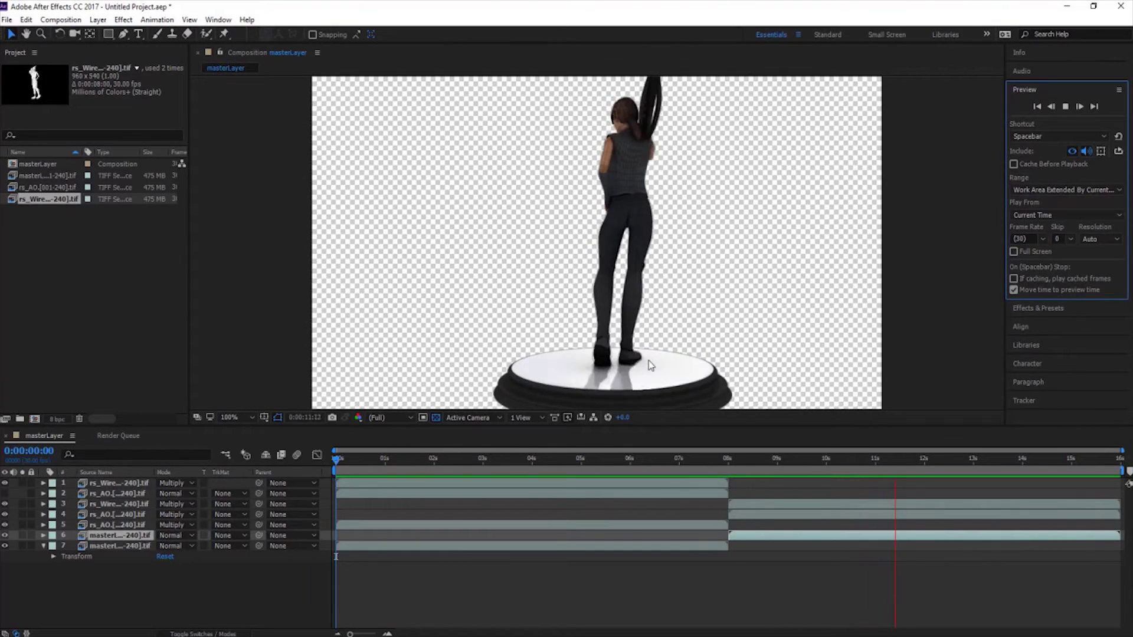
{"action": "key", "text": "space"}
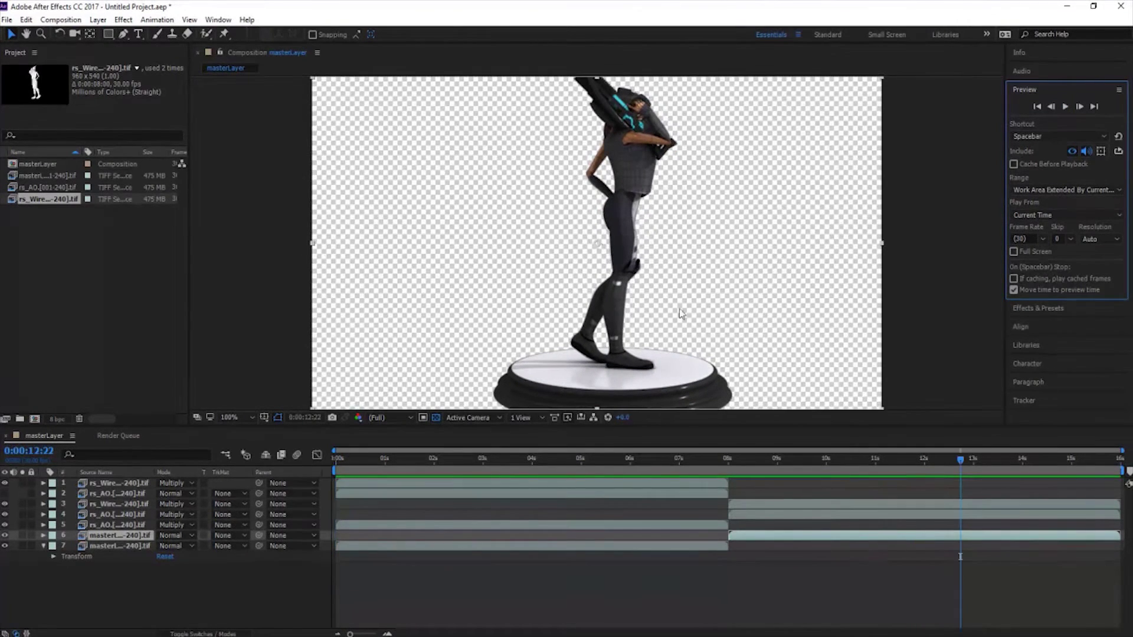
Hide the rs_AO layer that starts at 8 seconds, check the last frame, and return to the first frame.
{"action": "left_click", "coordinate": [118, 525]}
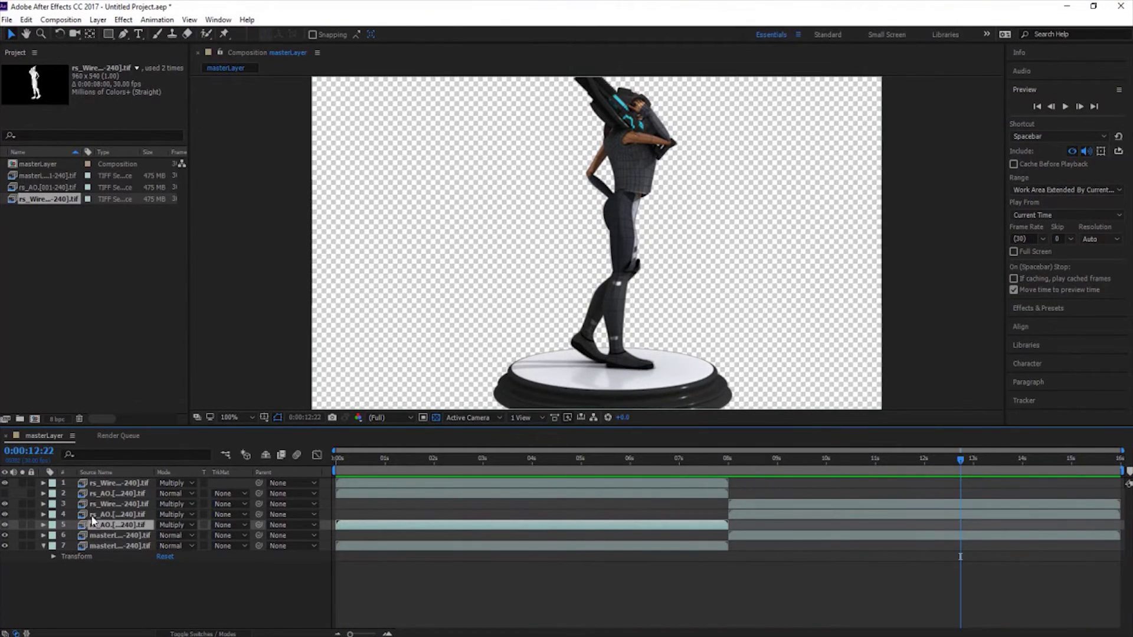
{"action": "key", "text": "ctrl+Up"}
{"action": "left_click", "coordinate": [6, 515]}
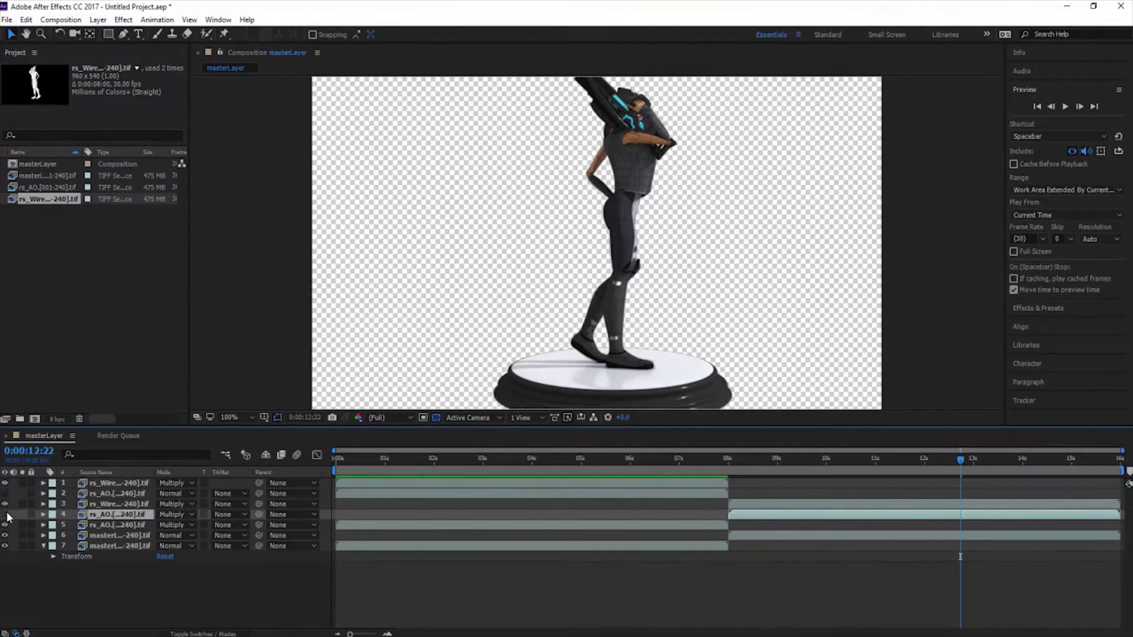
{"action": "left_click_drag", "start_coordinate": [979, 460], "coordinate": [1119, 460]}
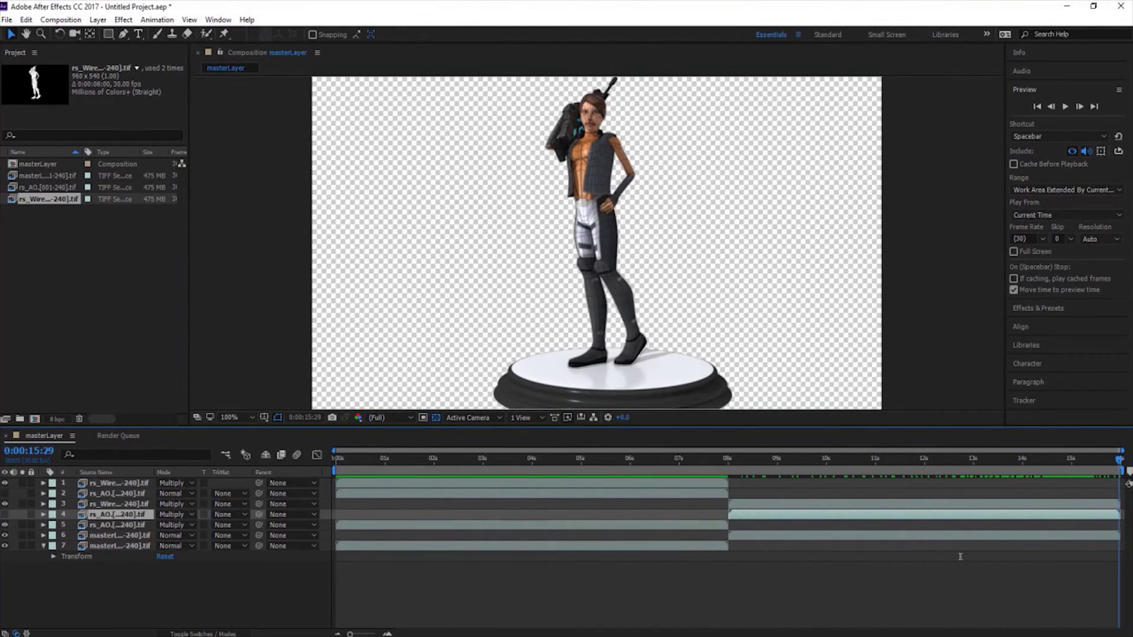
{"action": "key", "text": "Home"}
{"action": "left_click", "coordinate": [251, 590]}
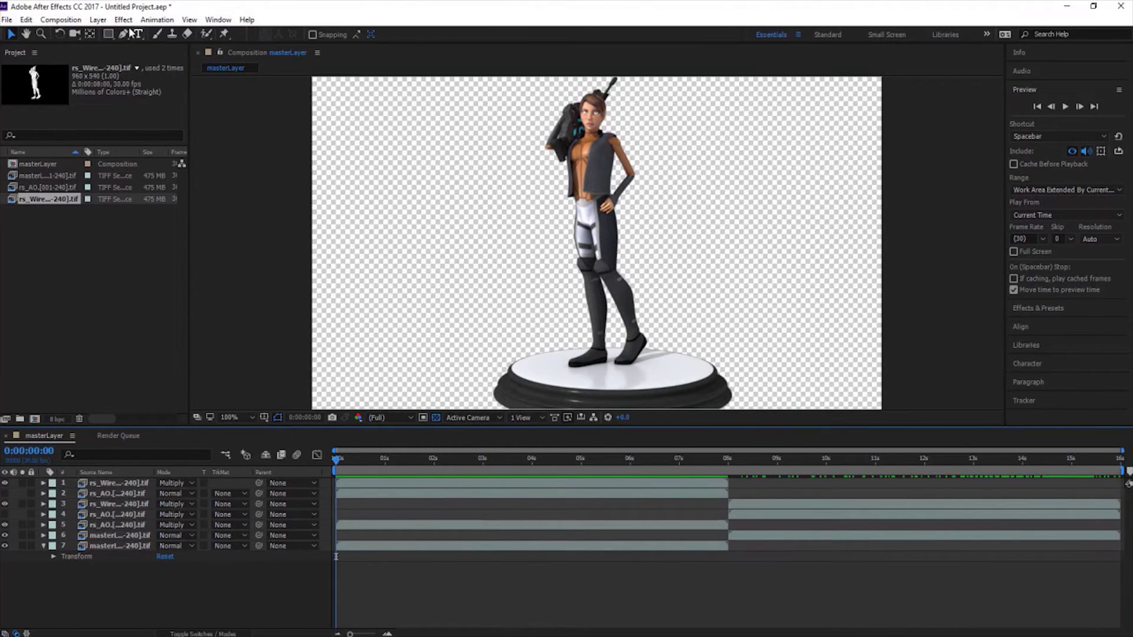
Create a white solid, place it below all other layers as the background, and check the composition through to its last frame.
{"action": "left_click", "coordinate": [98, 20]}
{"action": "mouse_move", "coordinate": [140, 35]}
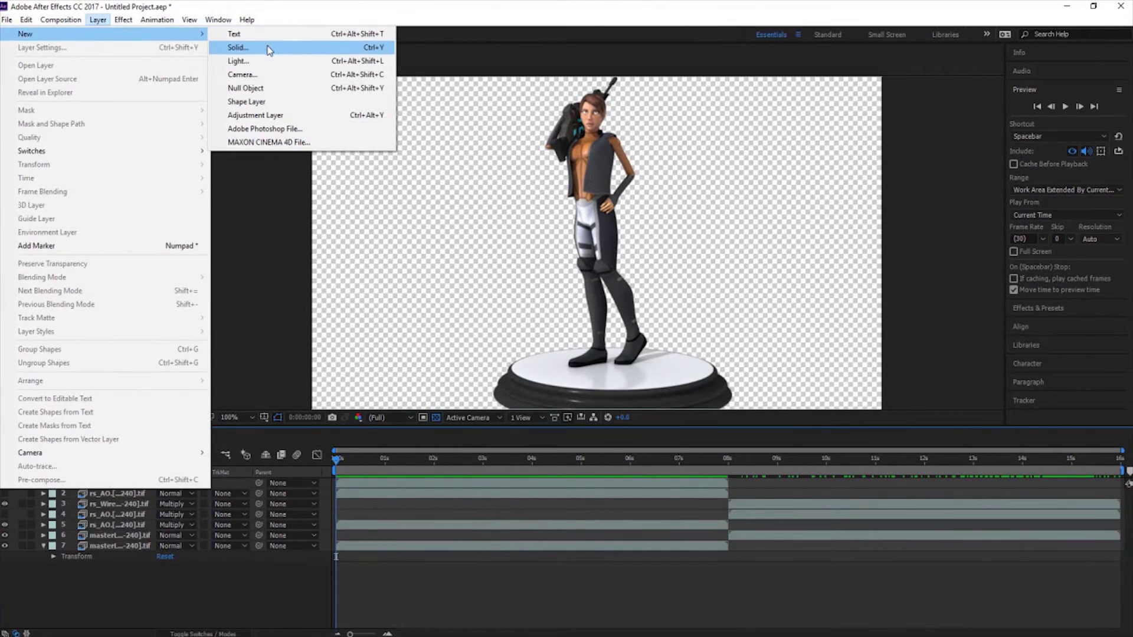
{"action": "left_click", "coordinate": [268, 47]}
{"action": "left_click", "coordinate": [606, 439]}
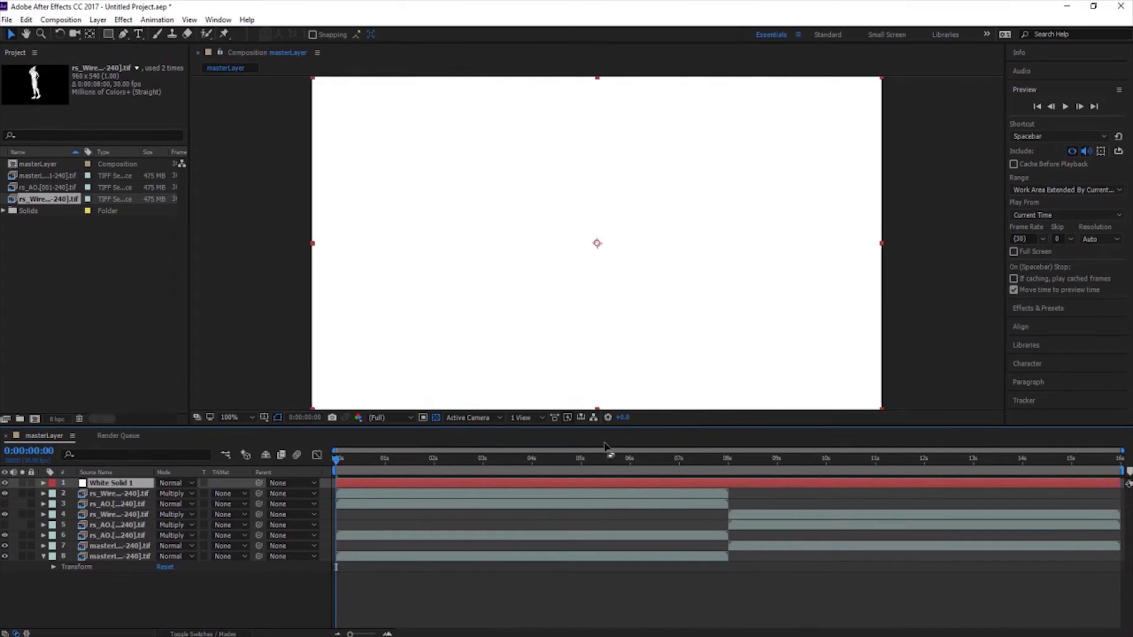
{"action": "left_click_drag", "start_coordinate": [112, 483], "coordinate": [195, 633]}
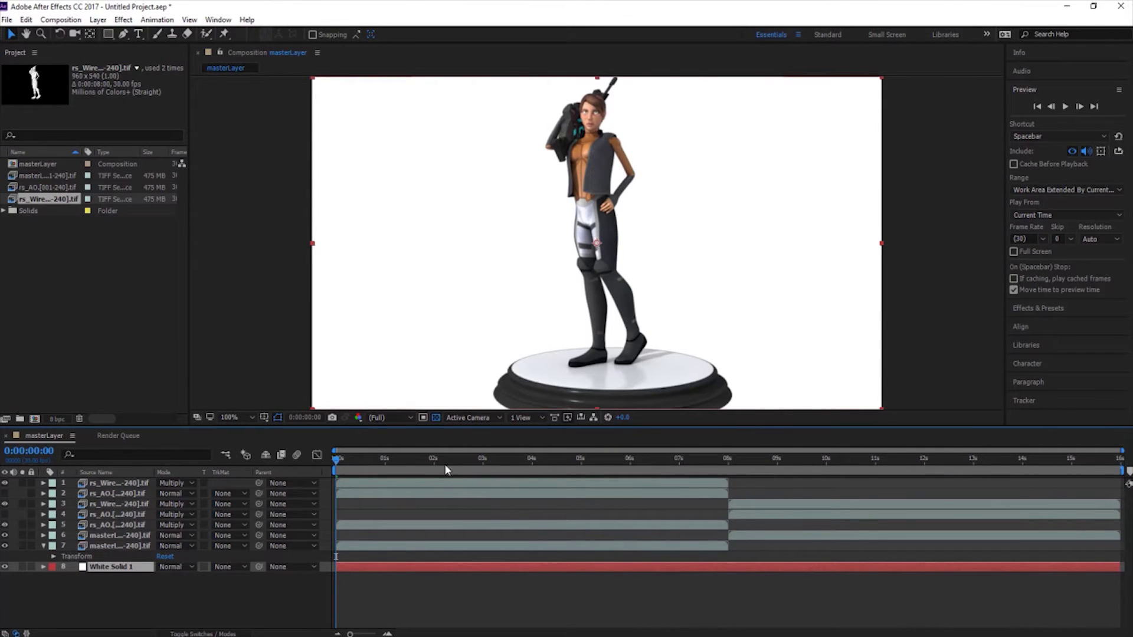
{"action": "left_click_drag", "start_coordinate": [446, 470], "coordinate": [1120, 458]}
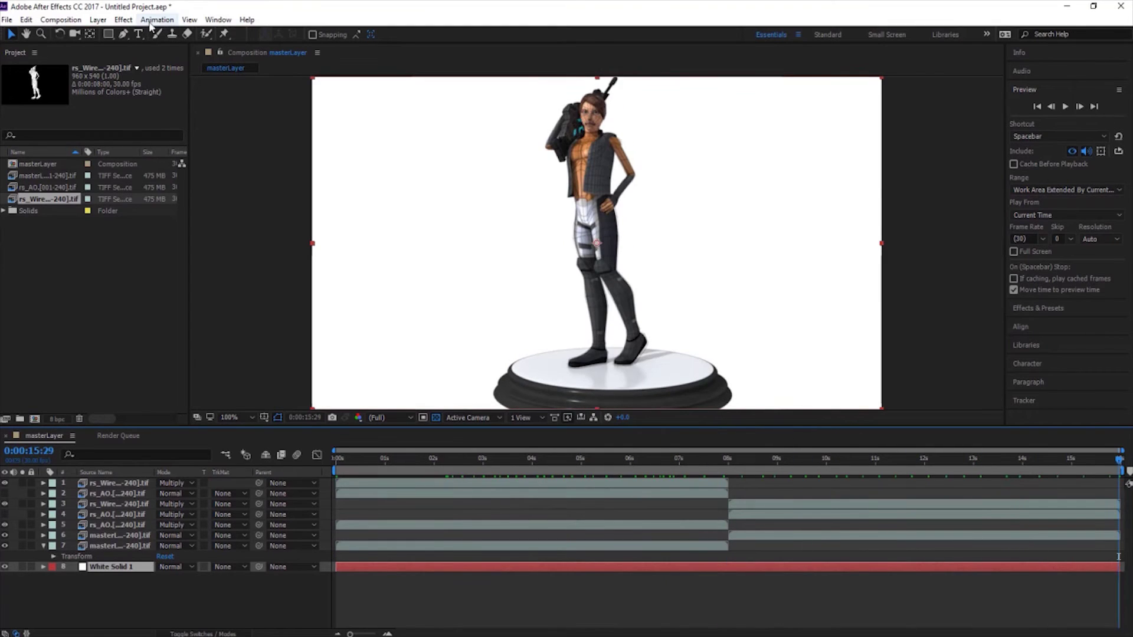
Find the Gradient Ramp effect by searching for "grad" and apply it to the White Solid 1 background layer.
{"action": "left_click", "coordinate": [123, 20]}
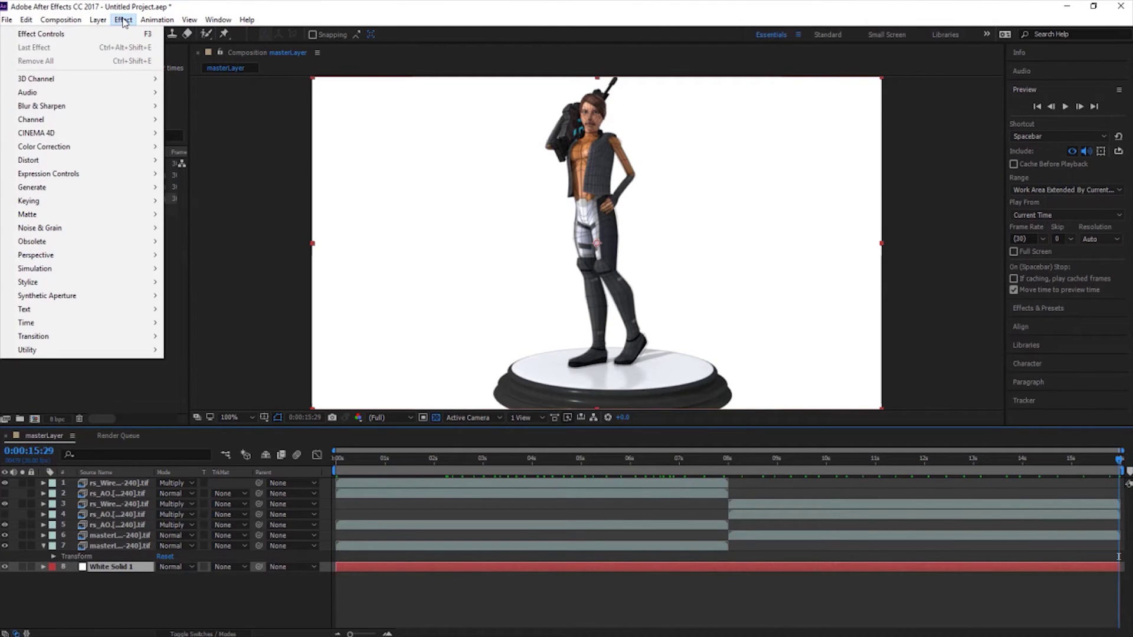
{"action": "mouse_move", "coordinate": [106, 195]}
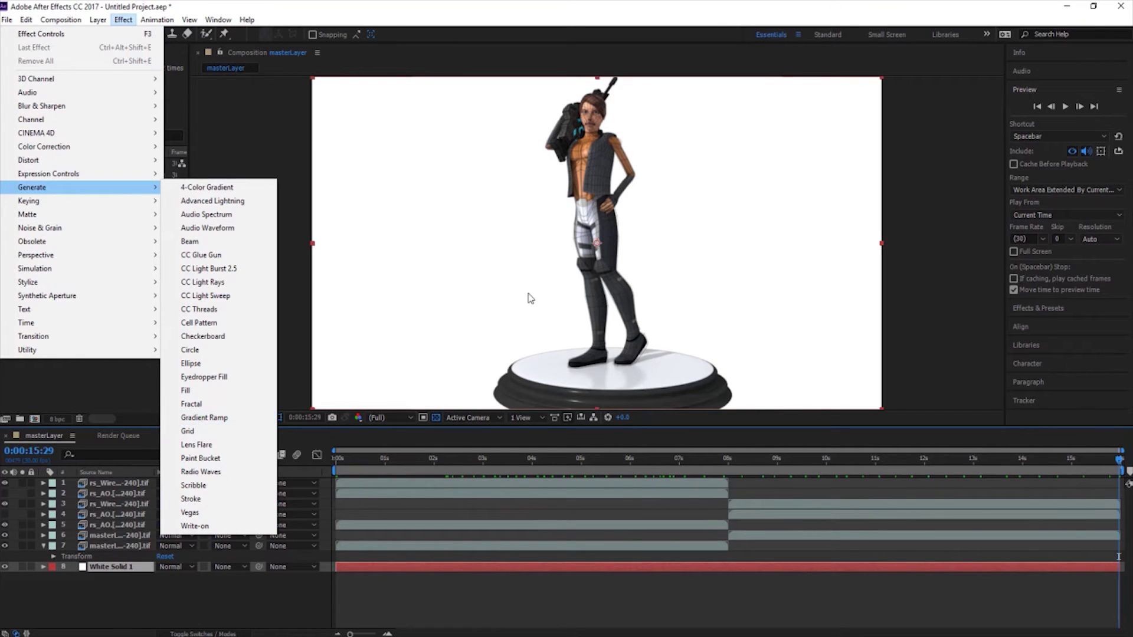
{"action": "left_click", "coordinate": [1039, 75]}
{"action": "left_click", "coordinate": [1049, 307]}
{"action": "left_click", "coordinate": [1043, 122]}
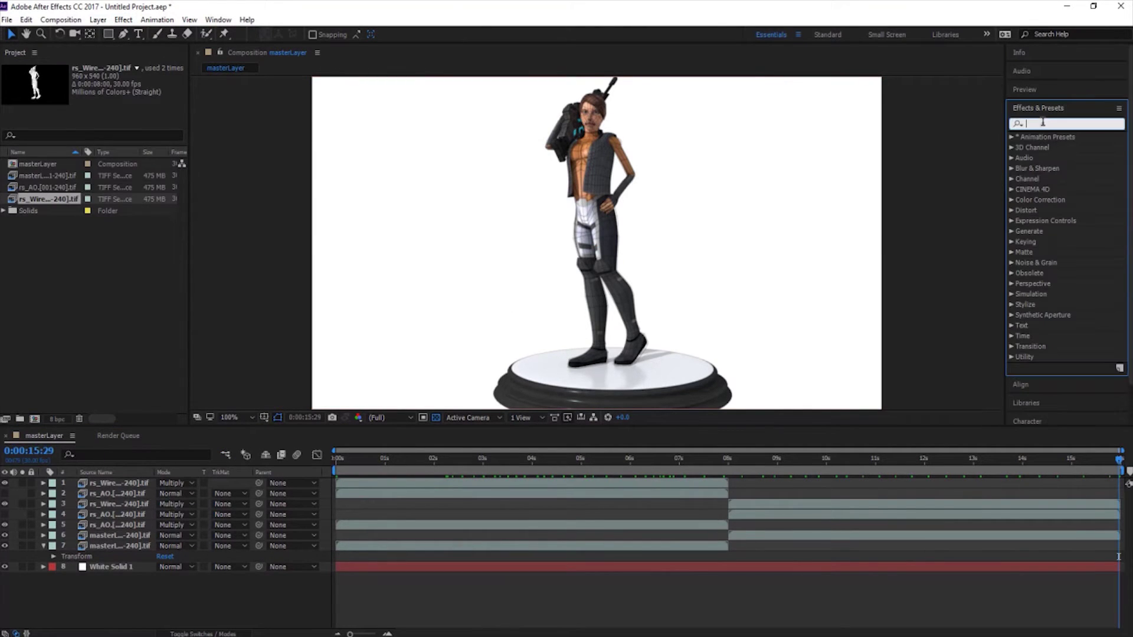
{"action": "type", "text": "grad"}
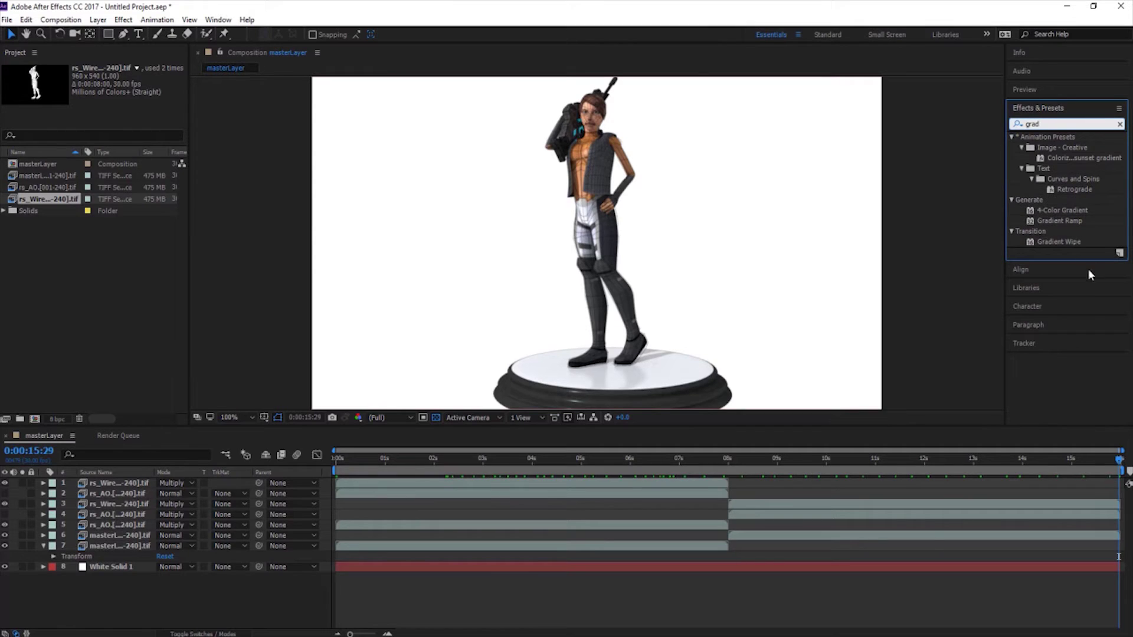
{"action": "left_click_drag", "start_coordinate": [1055, 221], "coordinate": [437, 563]}
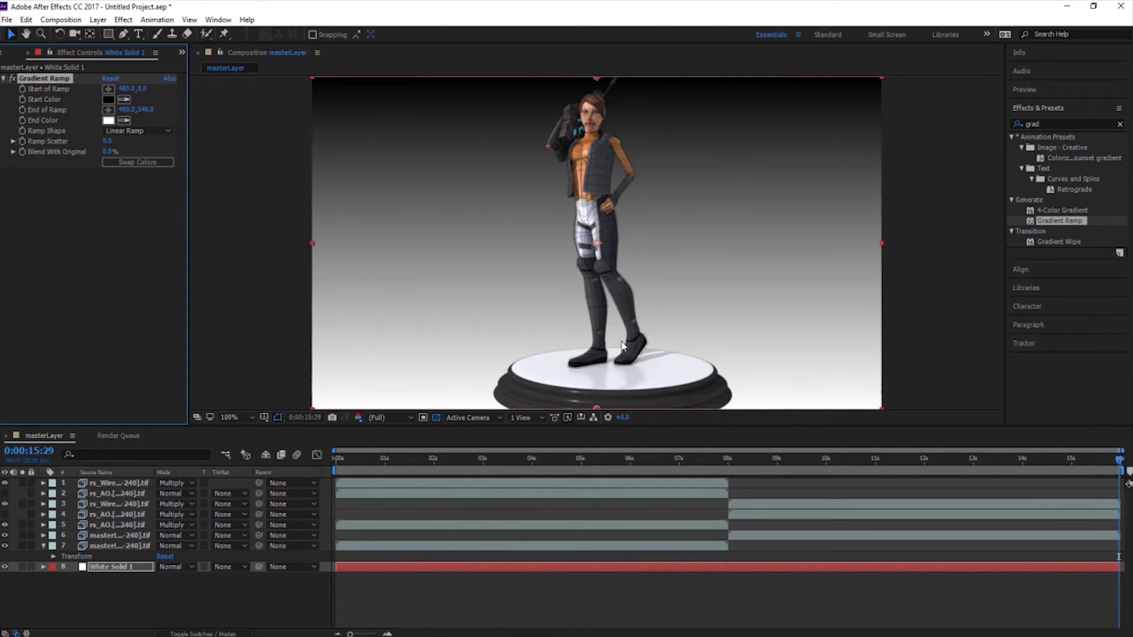
Run the gradient diagonally, with its start at the frame's upper-right corner and its end near the lower-left corner at about 81, 513.
{"action": "left_click", "coordinate": [595, 86]}
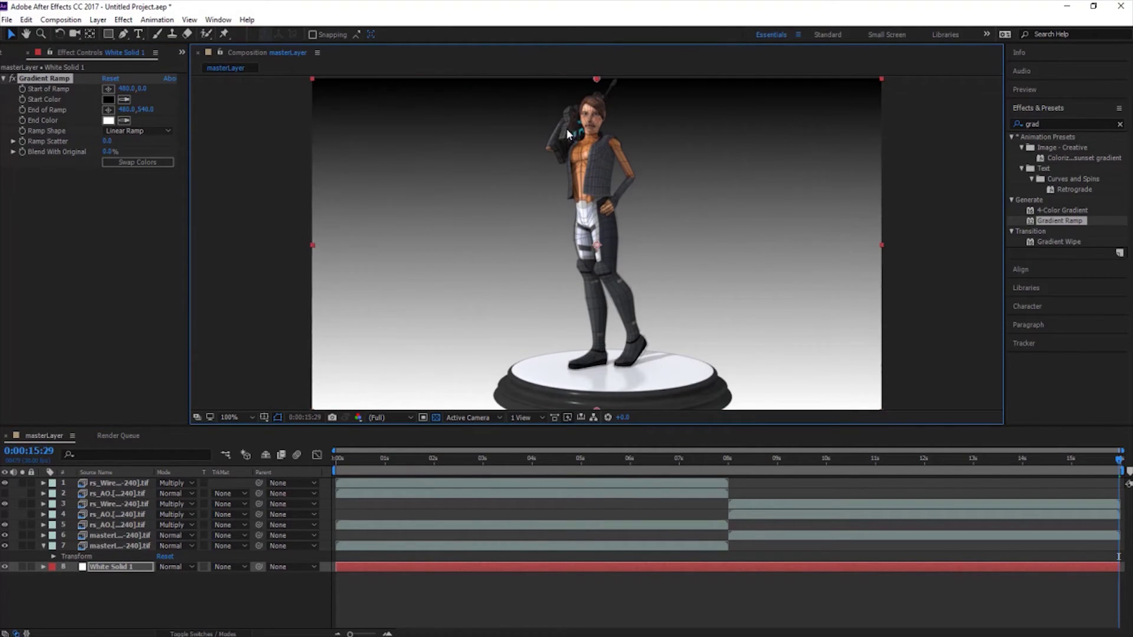
{"action": "left_click", "coordinate": [108, 88]}
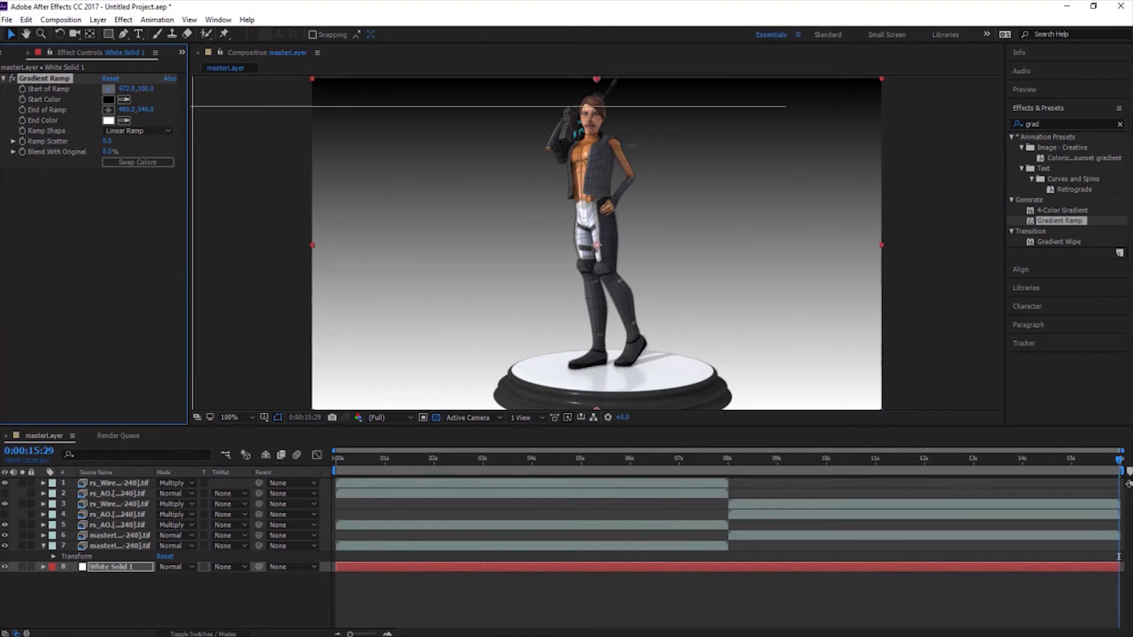
{"action": "left_click", "coordinate": [802, 117]}
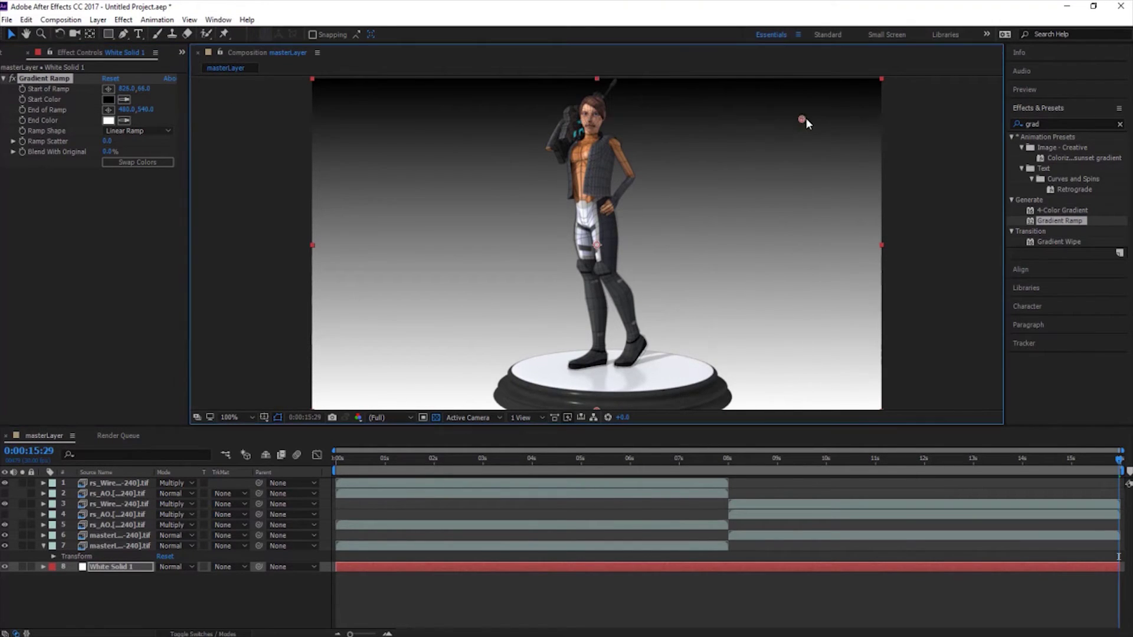
{"action": "left_click_drag", "start_coordinate": [807, 118], "coordinate": [821, 108]}
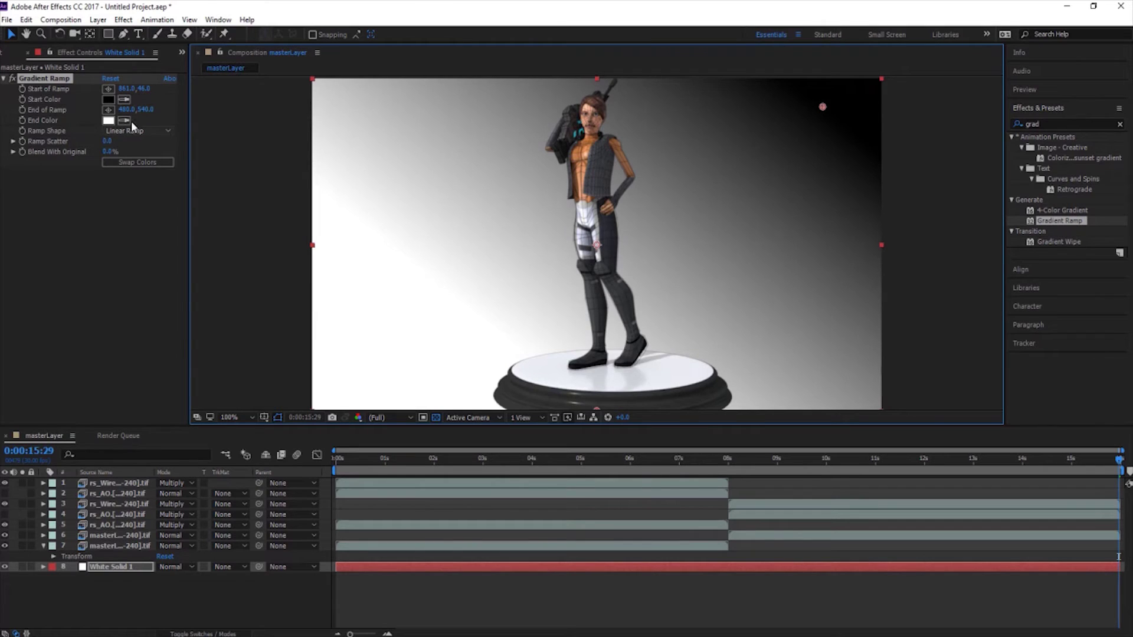
{"action": "left_click", "coordinate": [108, 109]}
{"action": "left_click", "coordinate": [361, 396]}
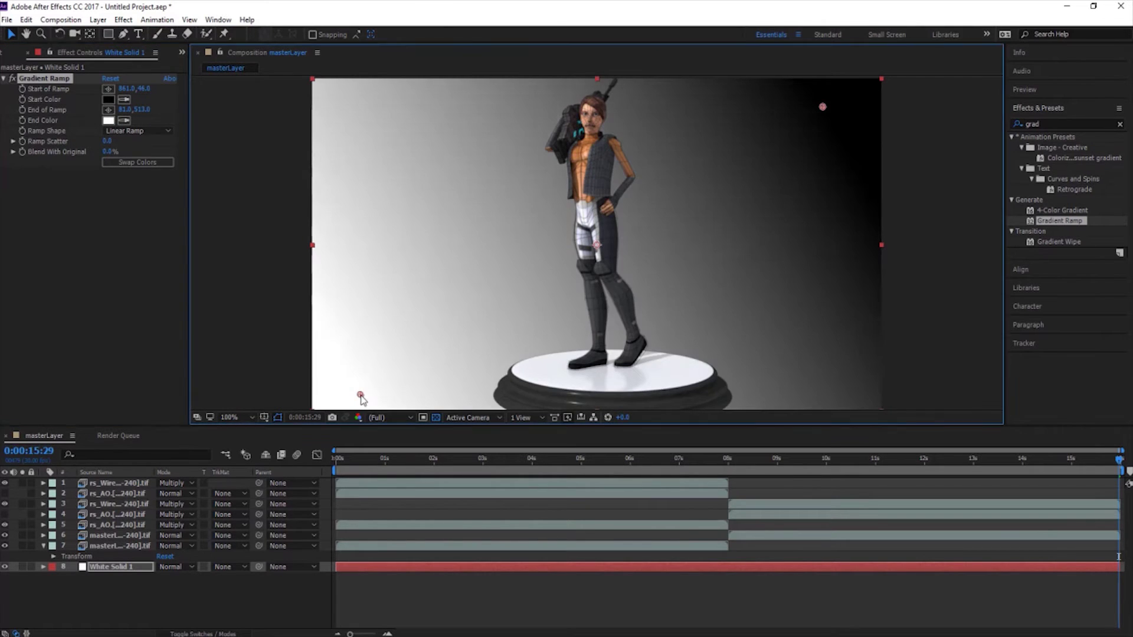
{"action": "left_click_drag", "start_coordinate": [820, 111], "coordinate": [883, 77]}
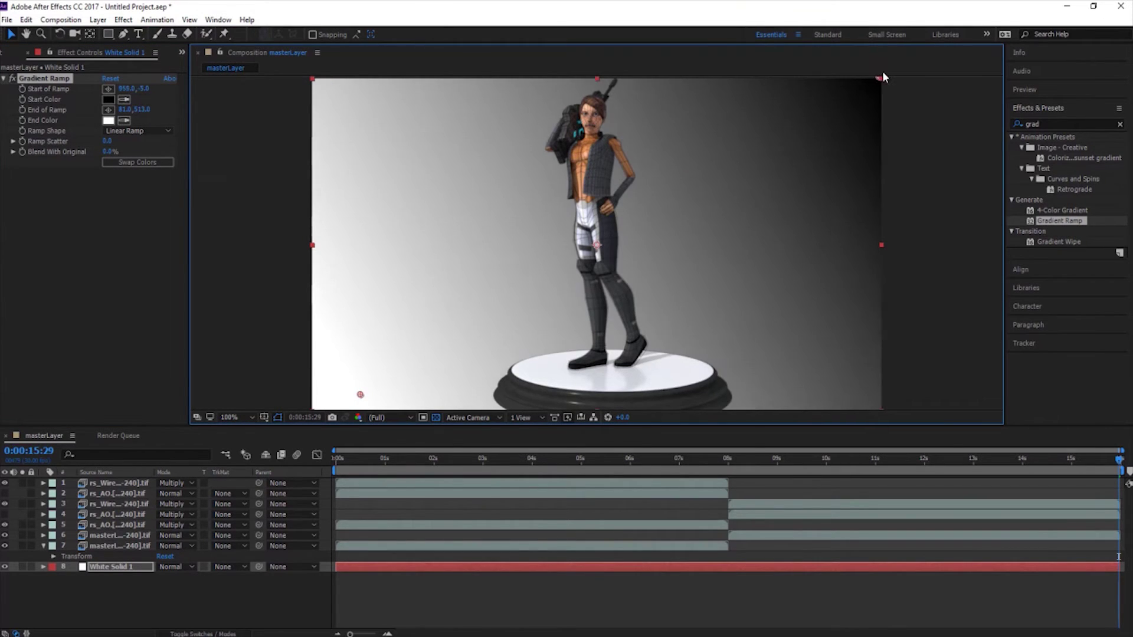
Set the gradient's start color to dark grey, scrub through the composition and return to the first frame.
{"action": "left_click", "coordinate": [108, 99]}
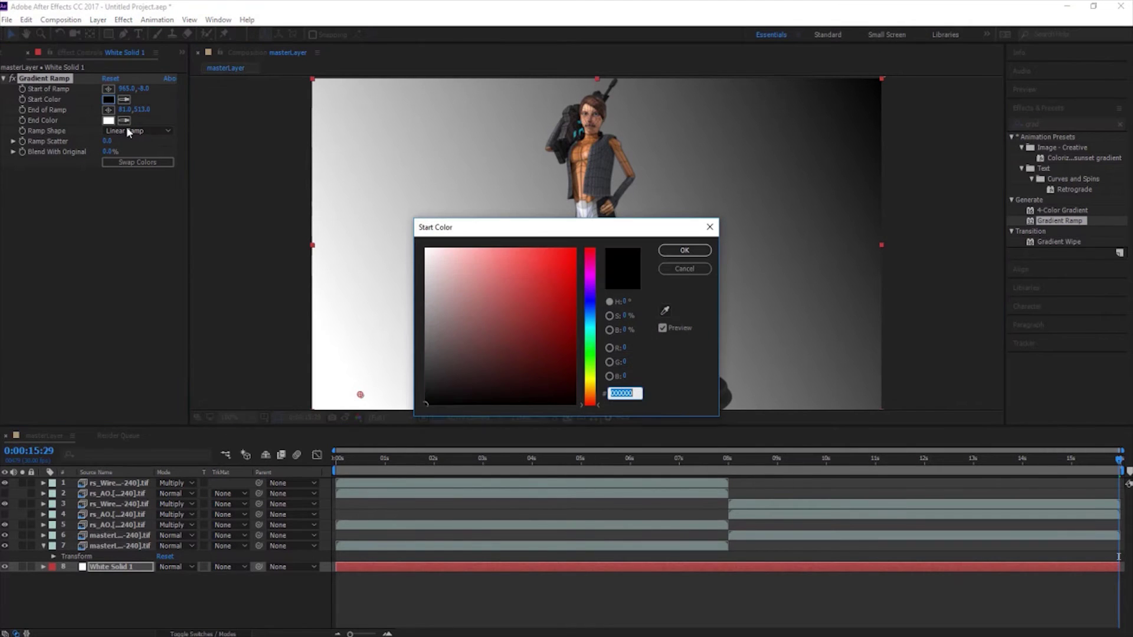
{"action": "left_click", "coordinate": [426, 361]}
{"action": "mouse_move", "coordinate": [453, 350]}
{"action": "left_mouse_down"}
{"action": "mouse_move", "coordinate": [441, 376]}
{"action": "mouse_move", "coordinate": [476, 370]}
{"action": "mouse_move", "coordinate": [506, 385]}
{"action": "mouse_move", "coordinate": [542, 331]}
{"action": "left_mouse_up"}
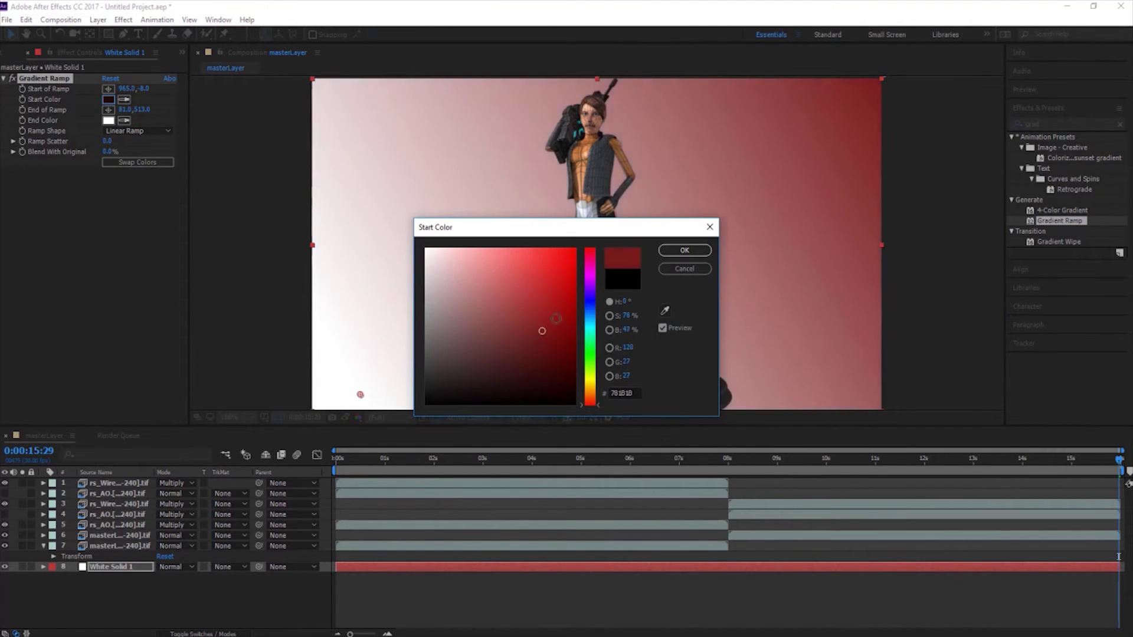
{"action": "left_click", "coordinate": [593, 393]}
{"action": "left_click_drag", "start_coordinate": [593, 399], "coordinate": [593, 293]}
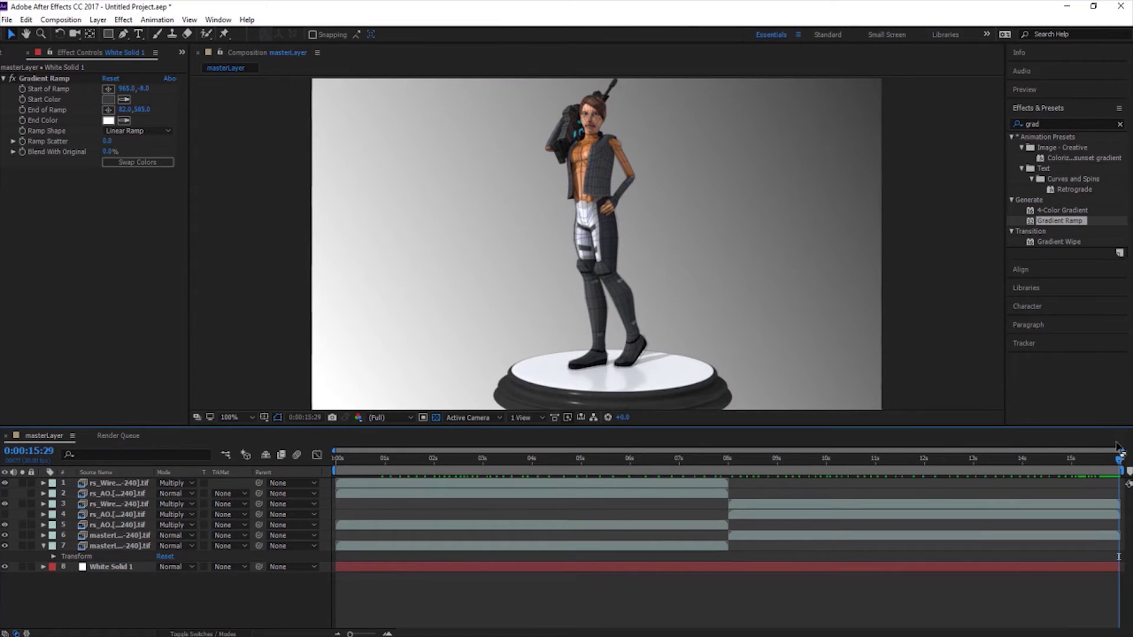
{"action": "left_click_drag", "start_coordinate": [369, 469], "coordinate": [716, 434]}
{"action": "key", "text": "Home"}
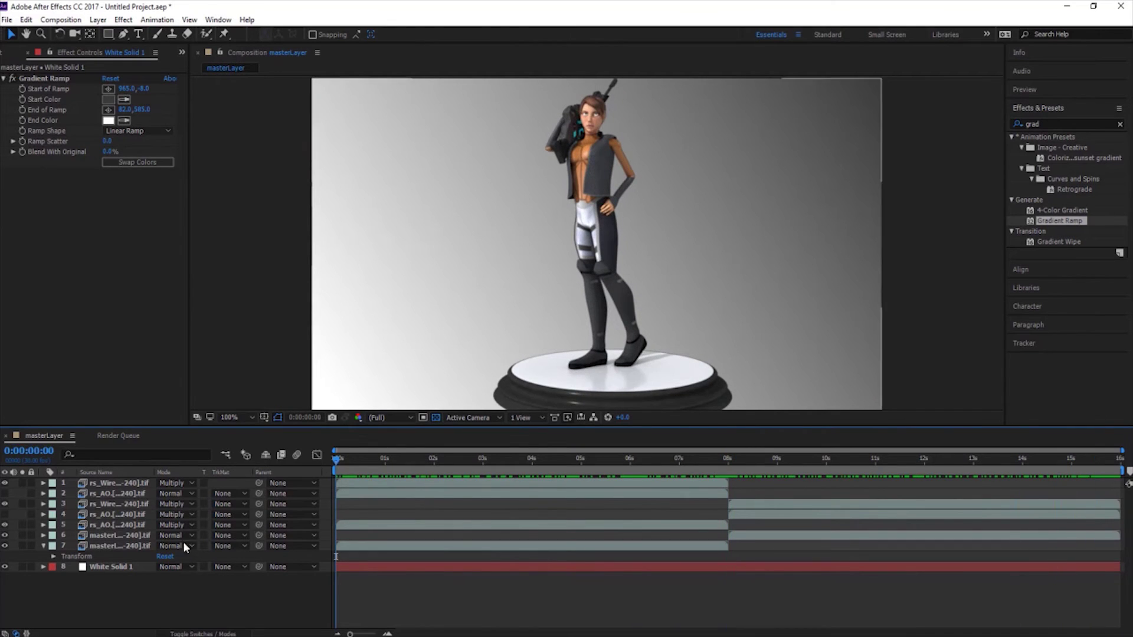
Create an adjustment layer and place it above all other layers.
{"action": "left_click", "coordinate": [123, 570]}
{"action": "left_click", "coordinate": [98, 19]}
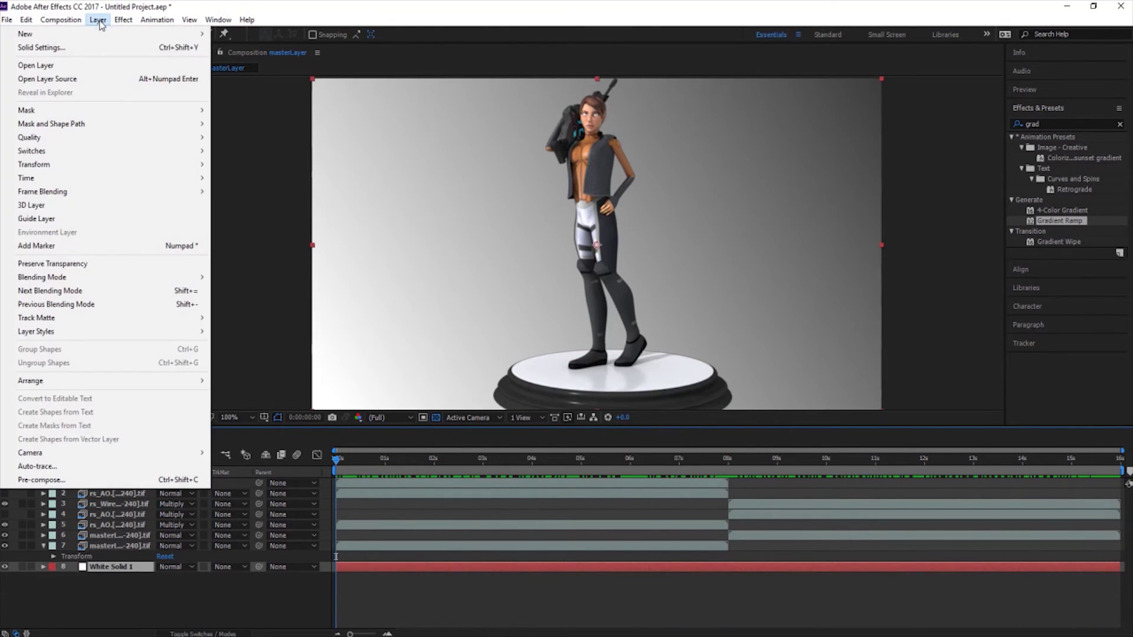
{"action": "mouse_move", "coordinate": [98, 36]}
{"action": "left_click", "coordinate": [291, 120]}
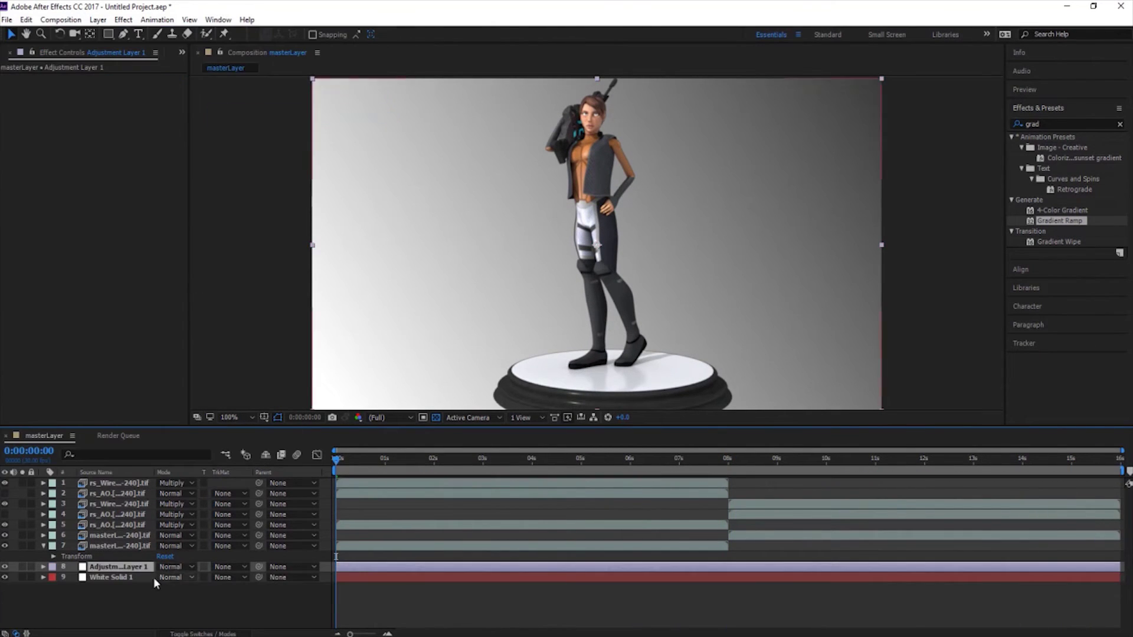
{"action": "left_click_drag", "start_coordinate": [133, 570], "coordinate": [131, 482]}
Apply the Curves effect to the adjustment layer and pull the RGB curve's middle down to darken the image.
{"action": "left_click", "coordinate": [1056, 124]}
{"action": "type", "text": "c"}
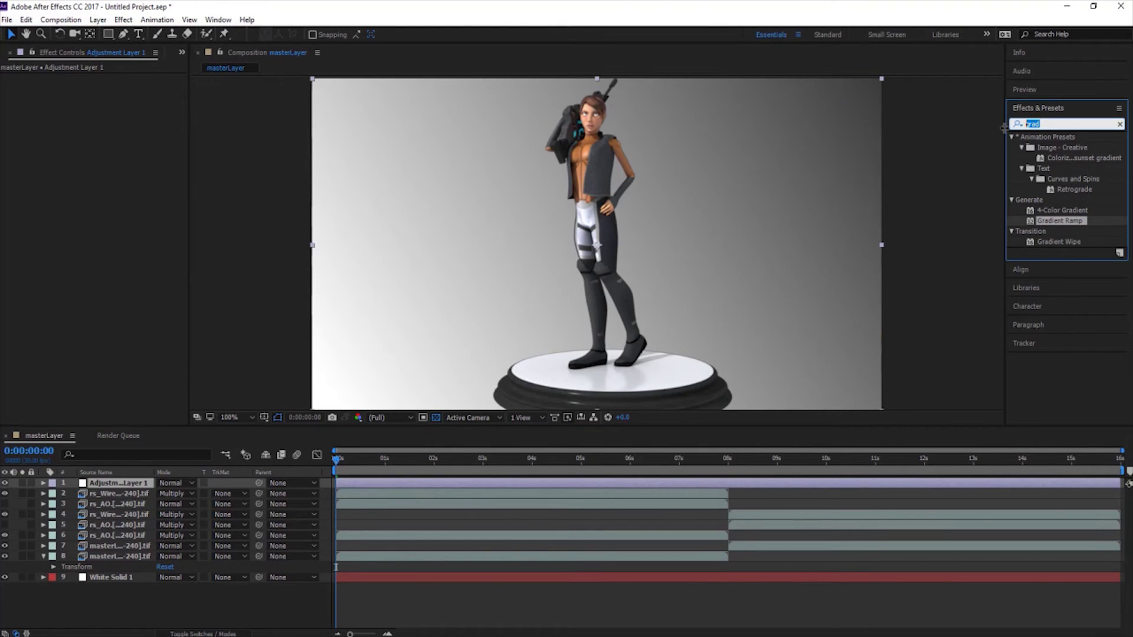
{"action": "type", "text": "urv"}
{"action": "left_click_drag", "start_coordinate": [1047, 179], "coordinate": [145, 486]}
{"action": "left_click_drag", "start_coordinate": [125, 176], "coordinate": [123, 211]}
Add an elliptical mask that fills the whole frame to the adjustment layer.
{"action": "left_click", "coordinate": [109, 35]}
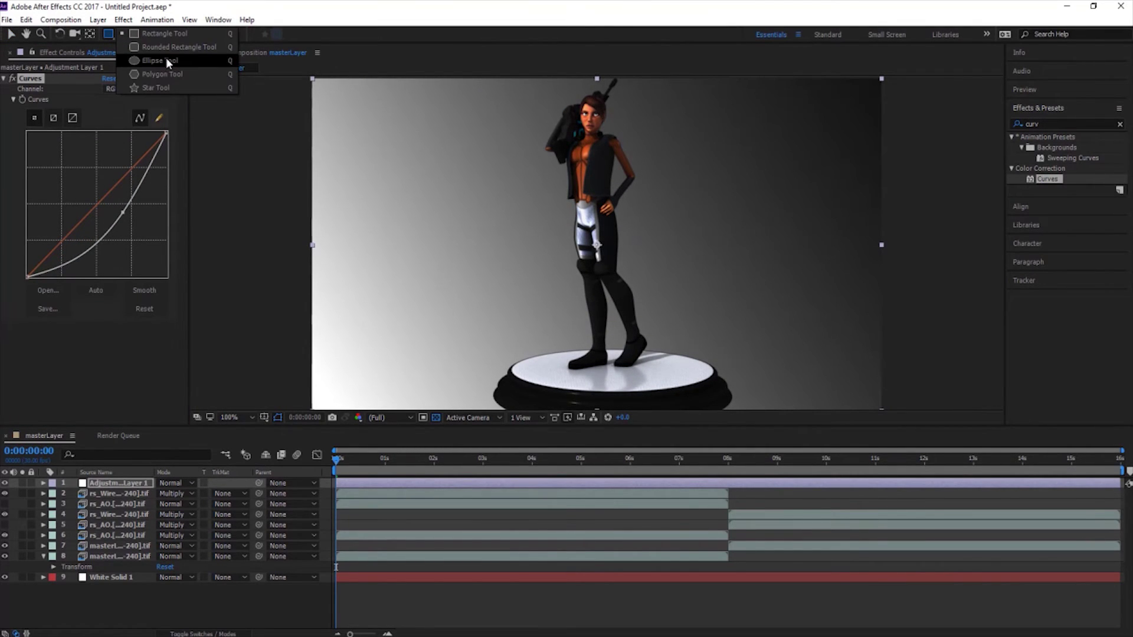
{"action": "left_click", "coordinate": [168, 62]}
{"action": "double_click", "coordinate": [108, 34]}
{"action": "key", "text": "v"}
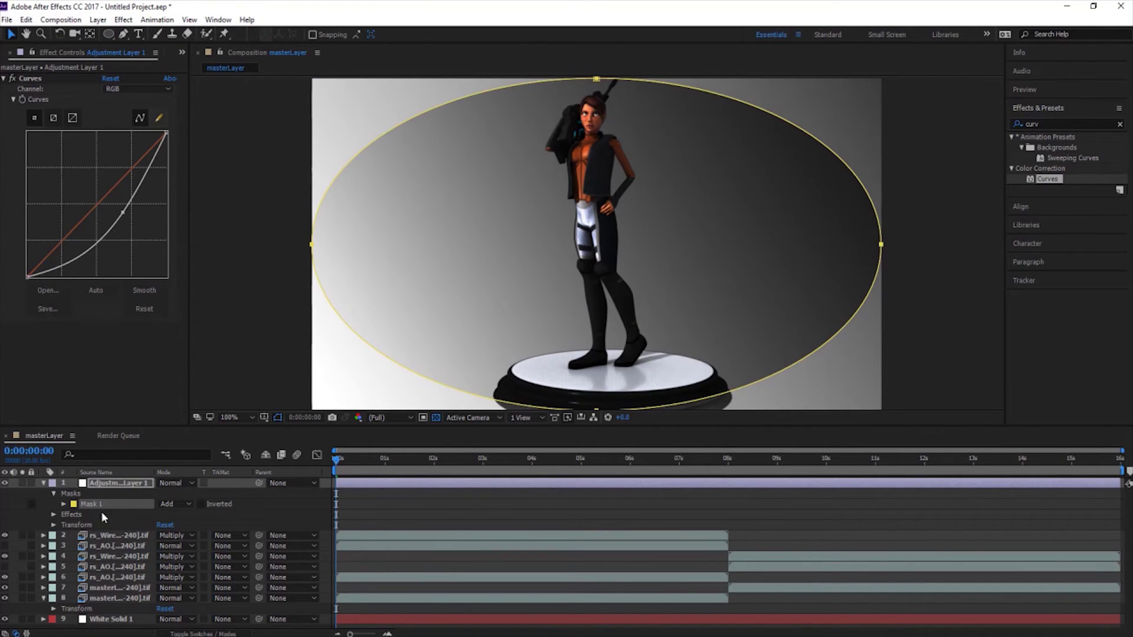
Set the elliptical mask's mode to Subtract and feather it by about 83 pixels for a vignette.
{"action": "left_click", "coordinate": [172, 504]}
{"action": "left_click", "coordinate": [187, 546]}
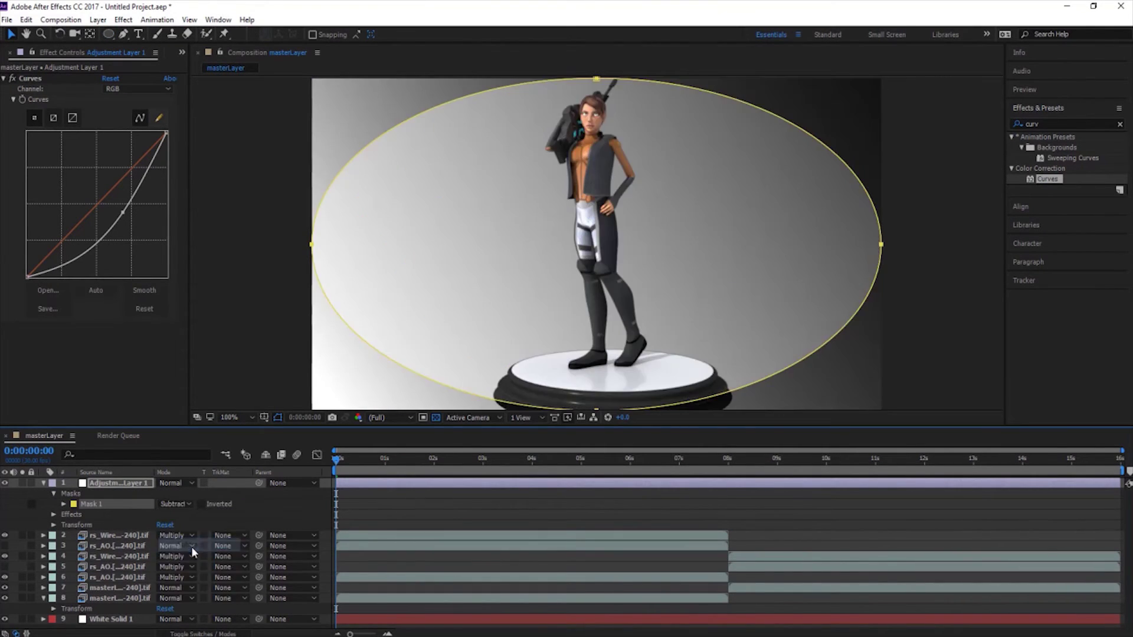
{"action": "left_click", "coordinate": [63, 505]}
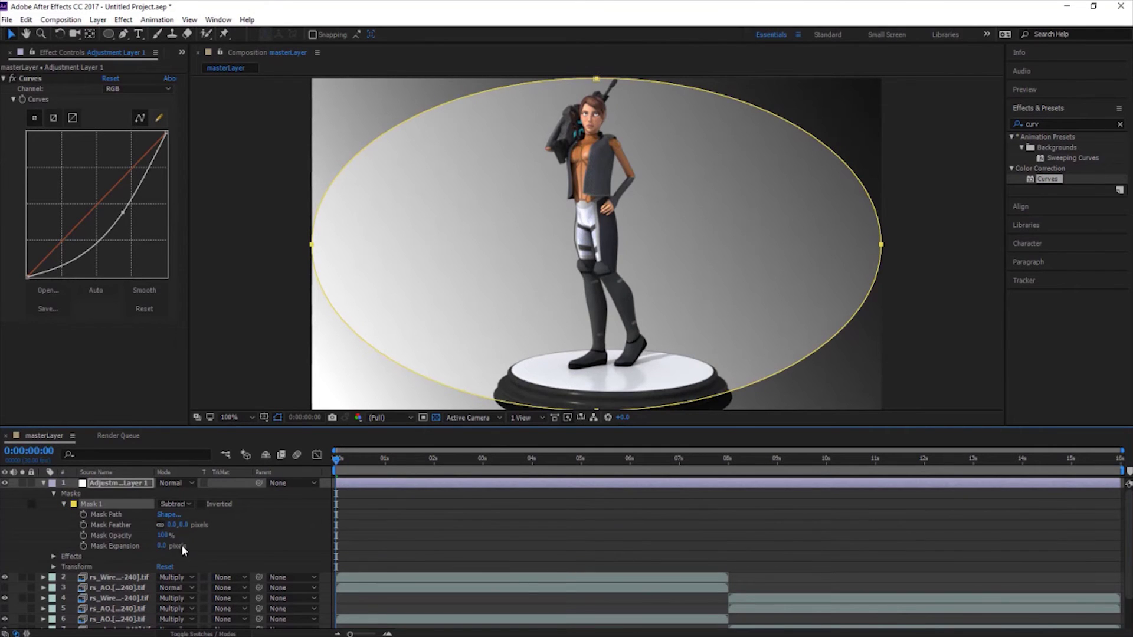
{"action": "left_click_drag", "start_coordinate": [183, 529], "coordinate": [223, 525]}
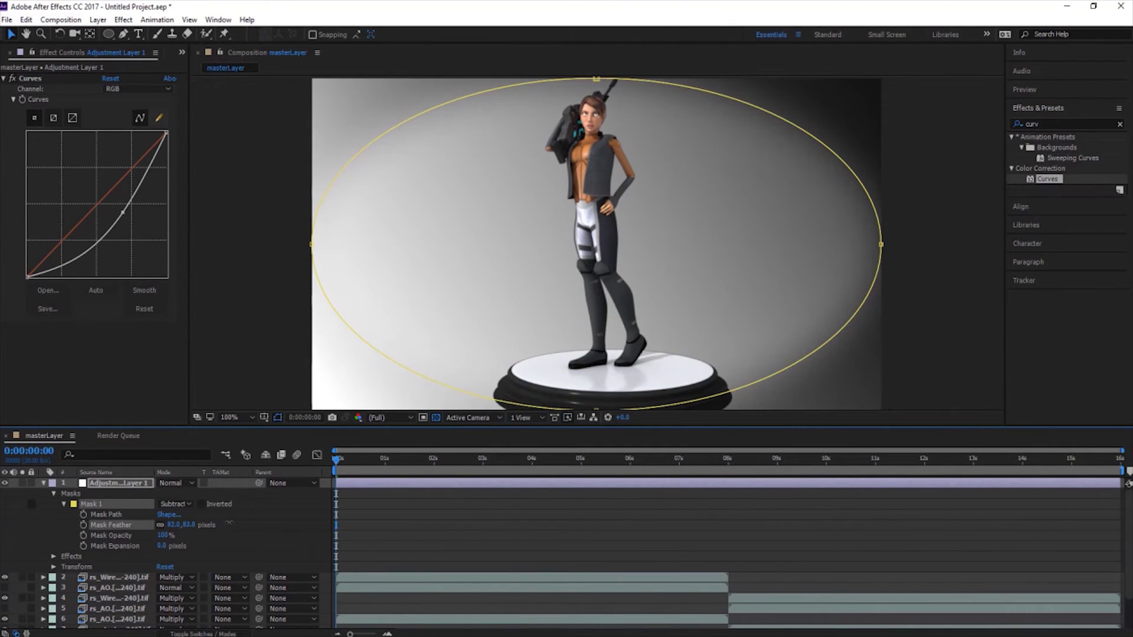
Lower the adjustment layer's opacity to 65% to soften the vignette.
{"action": "key", "text": "t"}
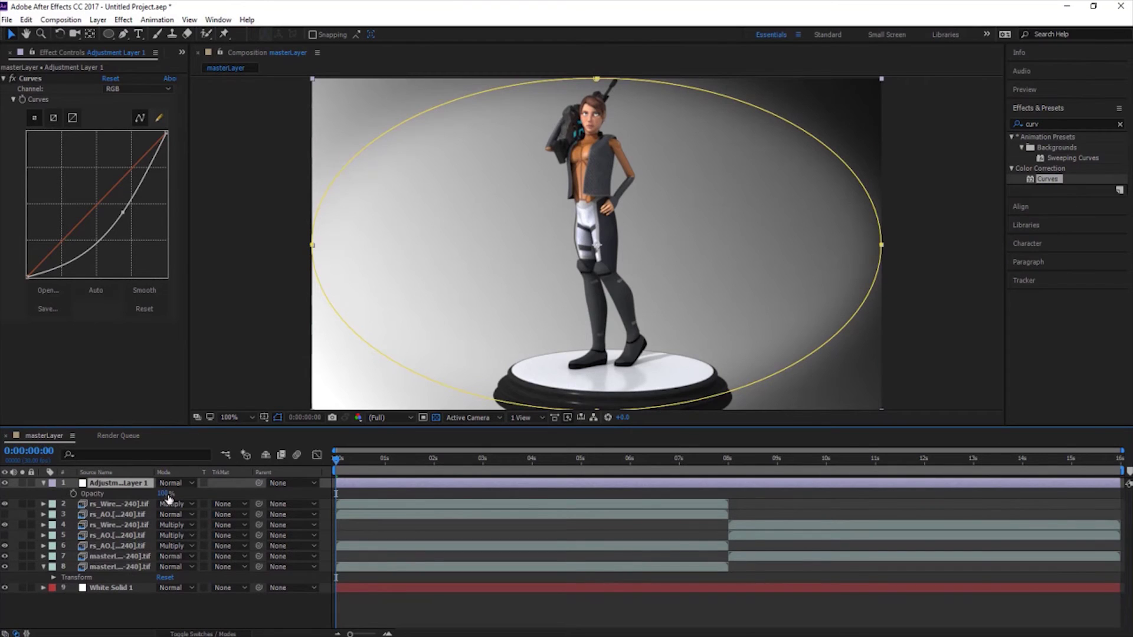
{"action": "left_click_drag", "start_coordinate": [145, 493], "coordinate": [153, 494]}
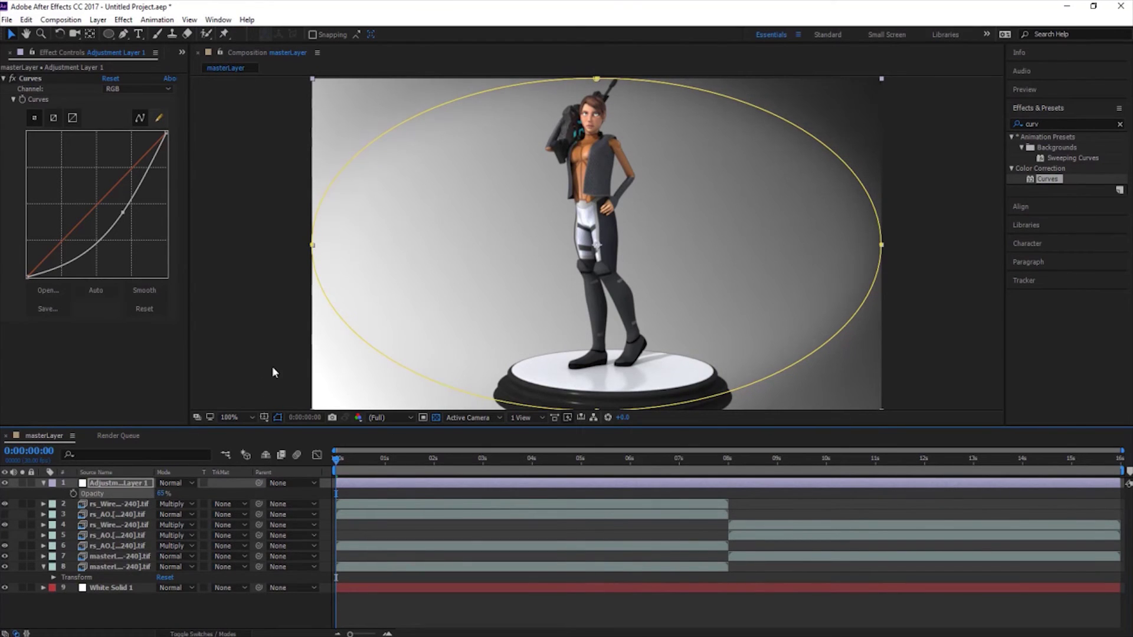
{"action": "left_click", "coordinate": [257, 374]}
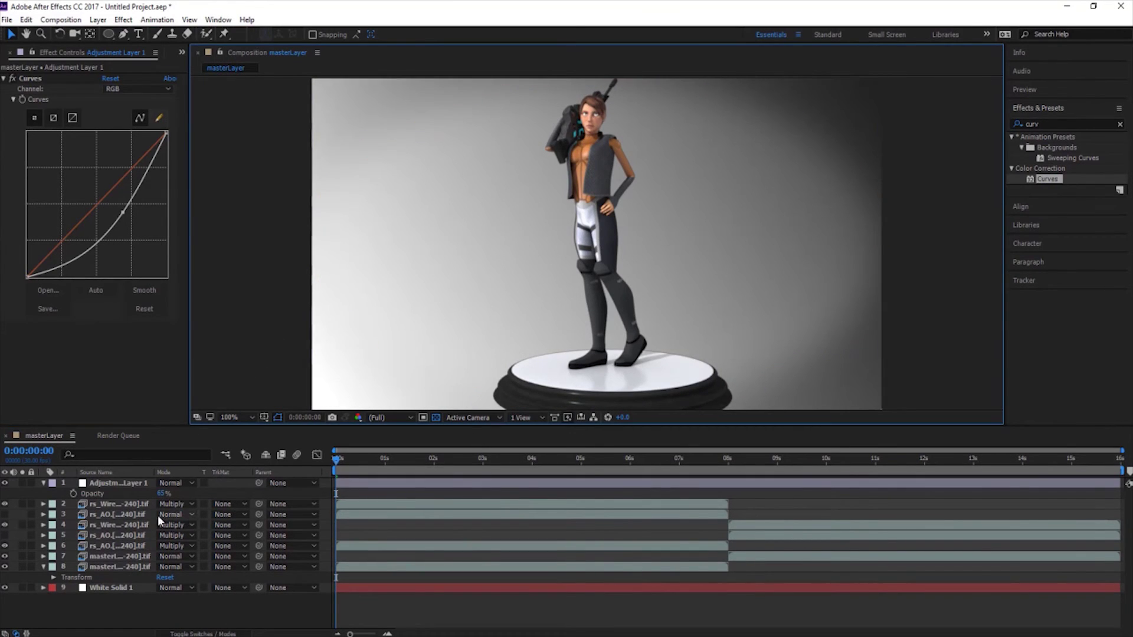
Change the background gradient's end color to pale pinkish grey (DACFCF) and its start color to a slightly lighter grey.
{"action": "left_click", "coordinate": [738, 313]}
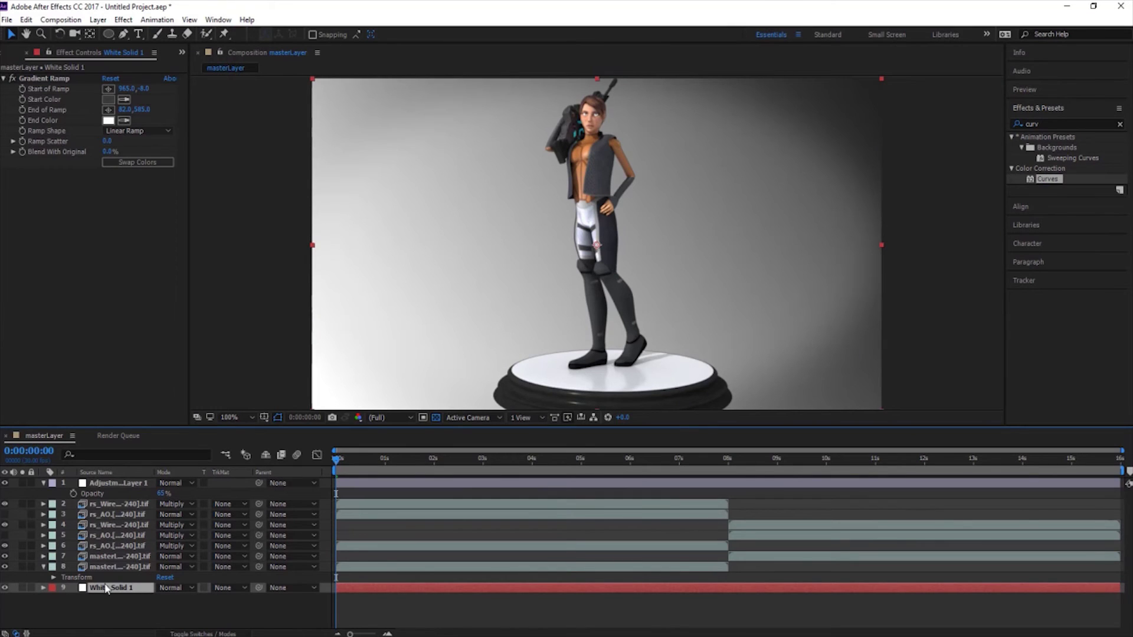
{"action": "left_click", "coordinate": [111, 125]}
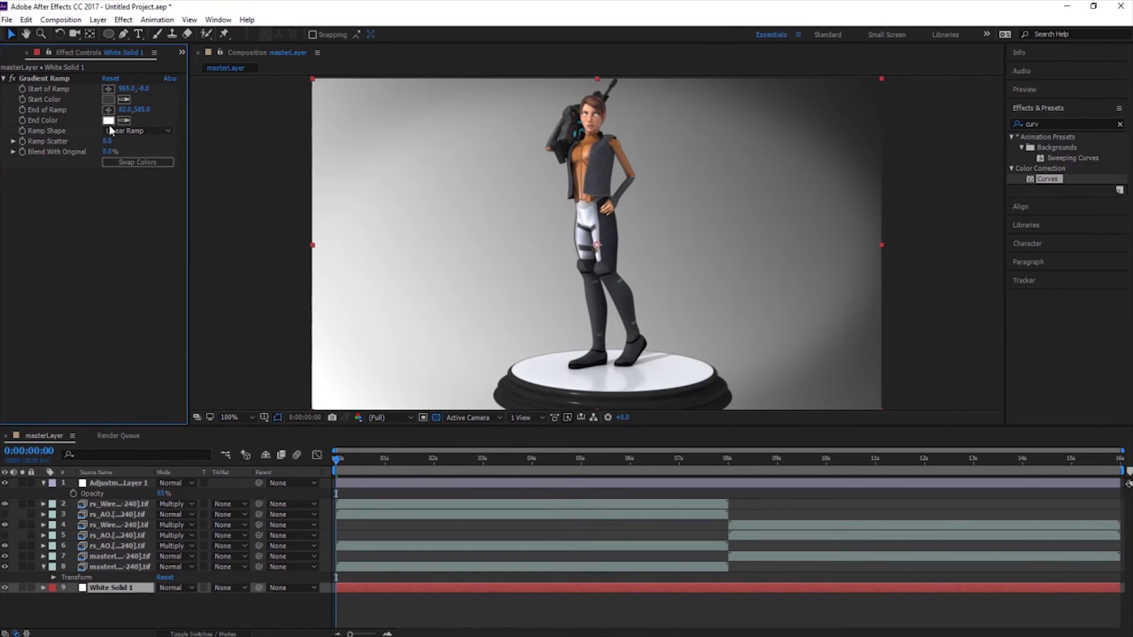
{"action": "left_click", "coordinate": [109, 121]}
{"action": "left_click", "coordinate": [426, 269]}
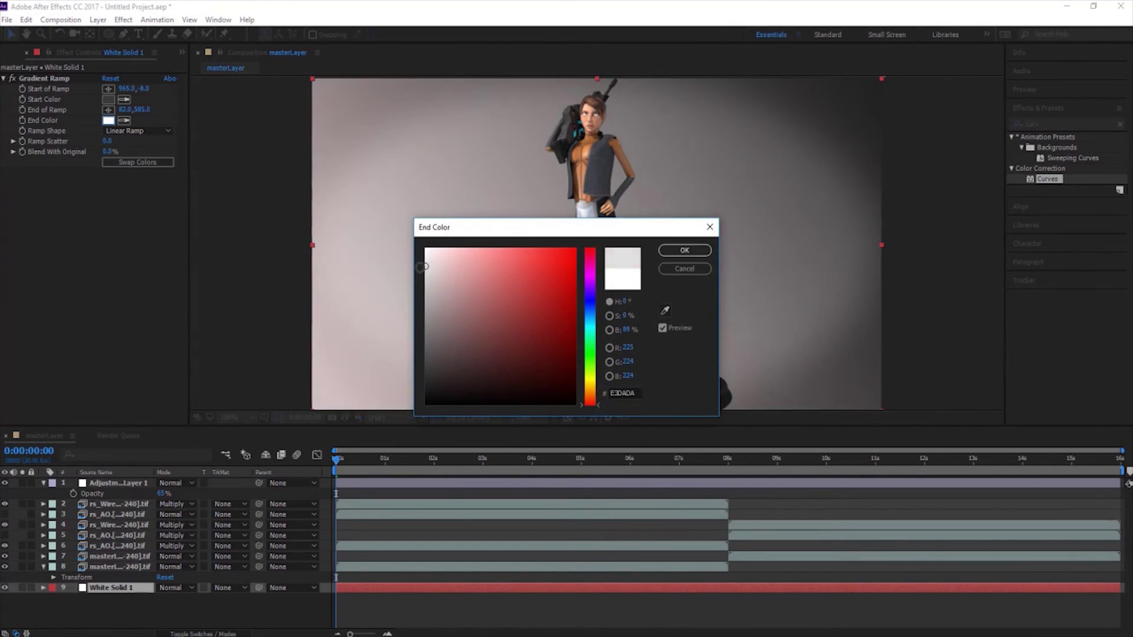
{"action": "left_click", "coordinate": [434, 269]}
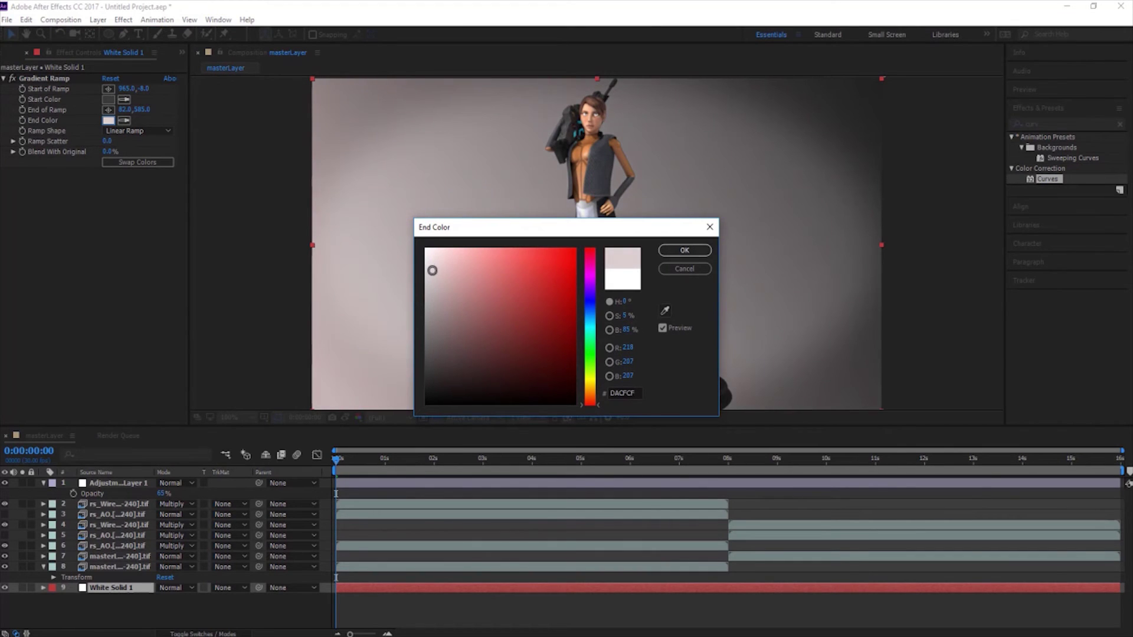
{"action": "key", "text": "Return"}
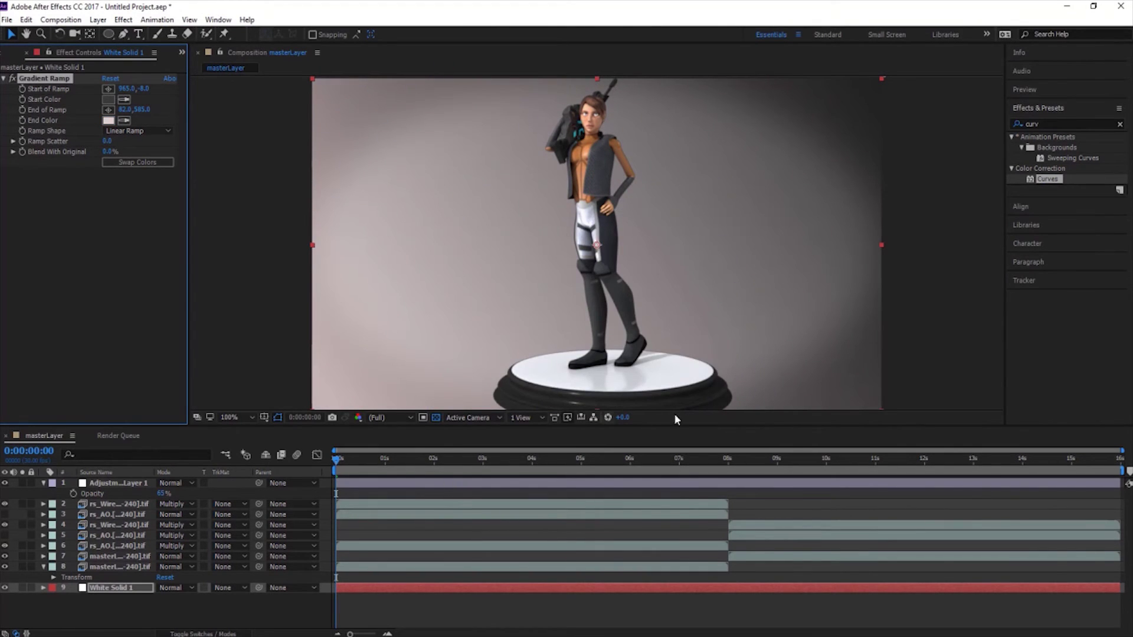
{"action": "left_click", "coordinate": [108, 99]}
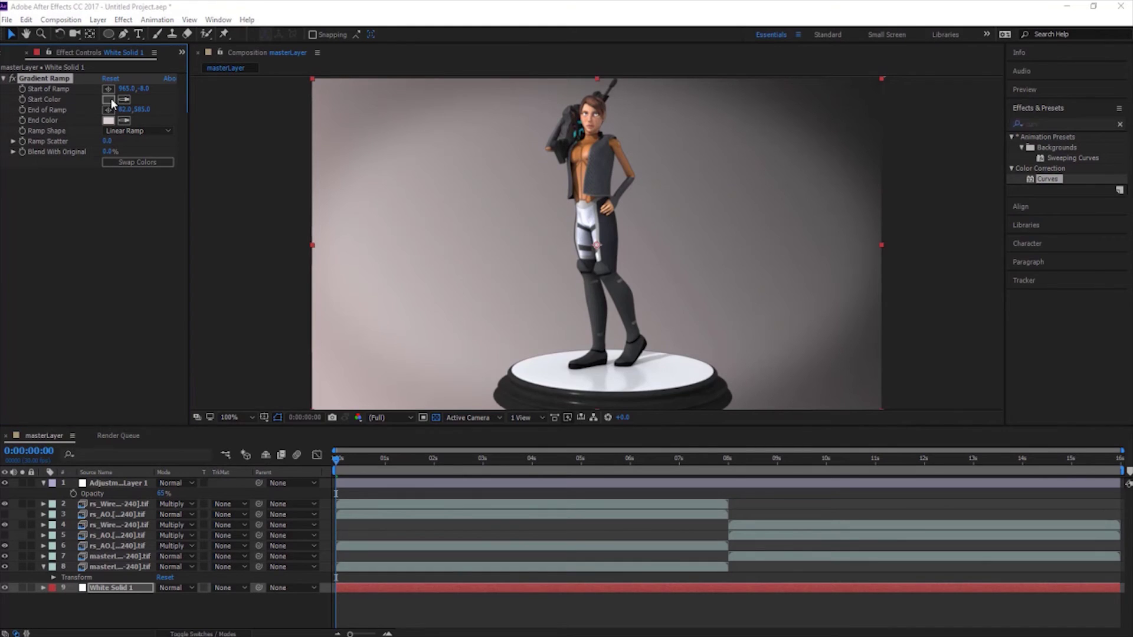
{"action": "key", "text": "Return"}
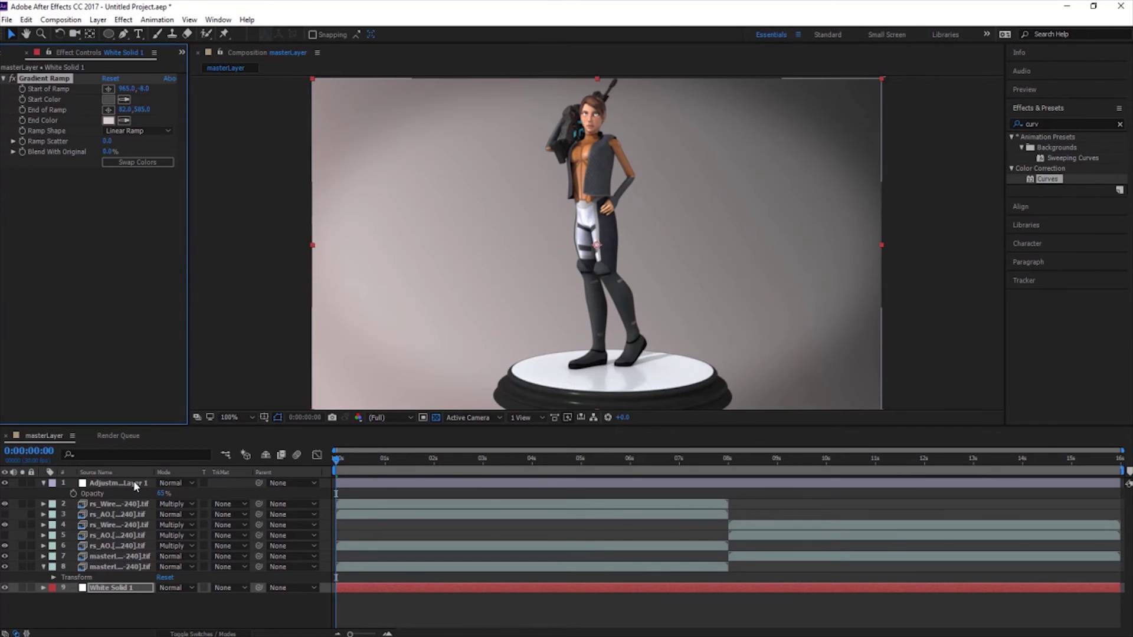
Set the adjustment layer's opacity to 42% and bring the composition to its first frame.
{"action": "mouse_move", "coordinate": [163, 493]}
{"action": "left_mouse_down"}
{"action": "mouse_move", "coordinate": [150, 495]}
{"action": "mouse_move", "coordinate": [172, 479]}
{"action": "left_mouse_up"}
{"action": "left_click", "coordinate": [258, 370]}
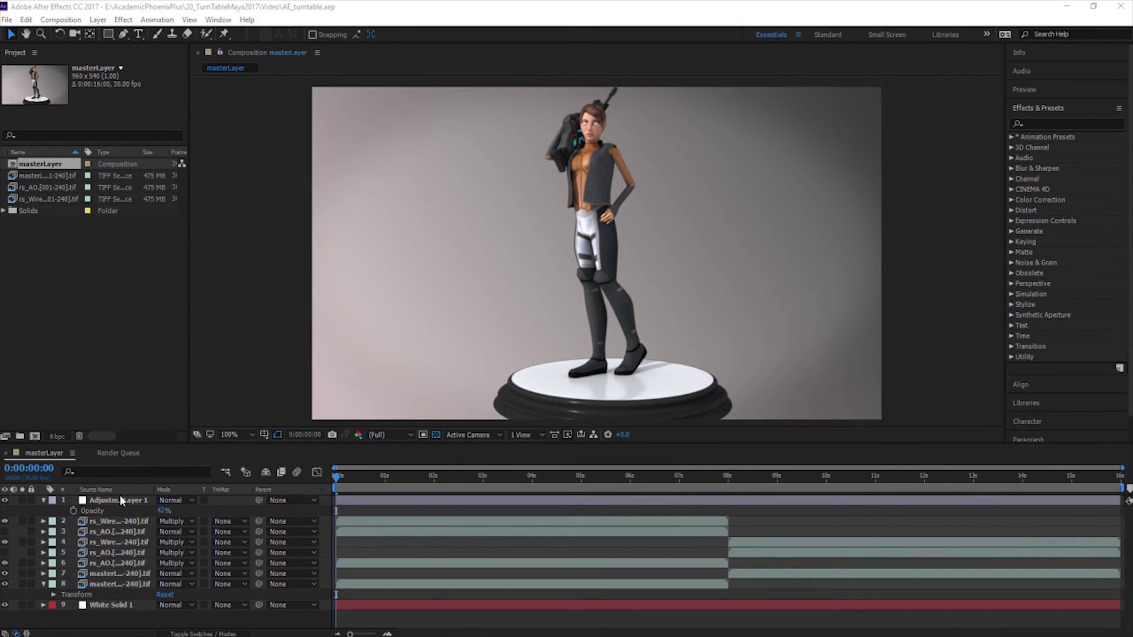
{"action": "left_click_drag", "start_coordinate": [342, 476], "coordinate": [313, 485]}
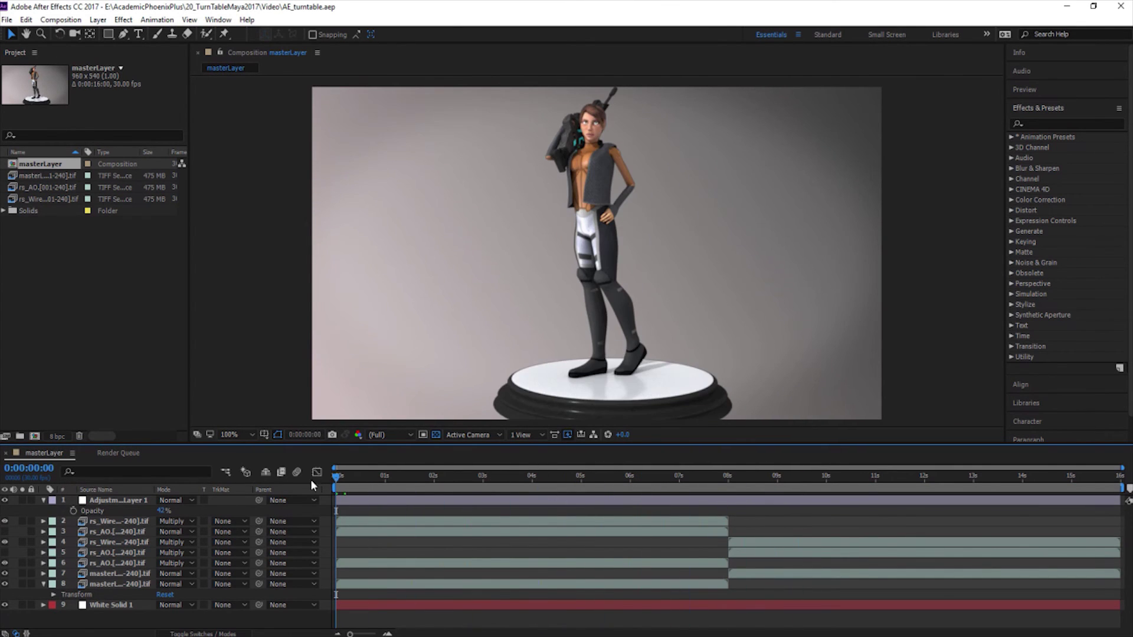
Add the masterLayer composition to the render queue with render settings at Best quality and Full resolution.
{"action": "left_click", "coordinate": [62, 20]}
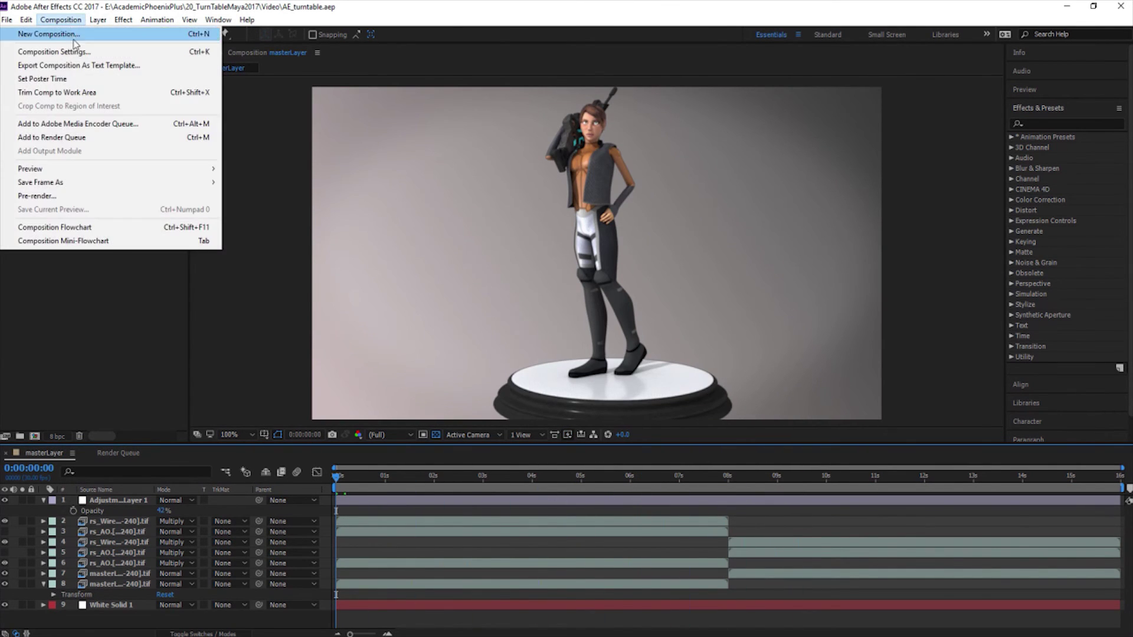
{"action": "left_click", "coordinate": [87, 139]}
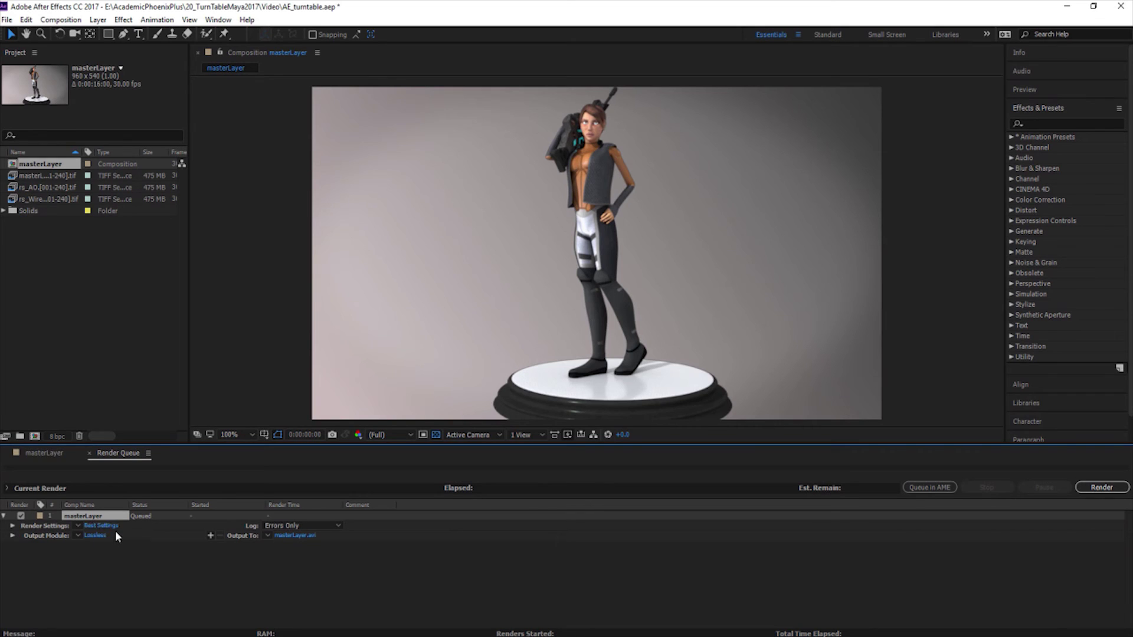
{"action": "left_click", "coordinate": [115, 525]}
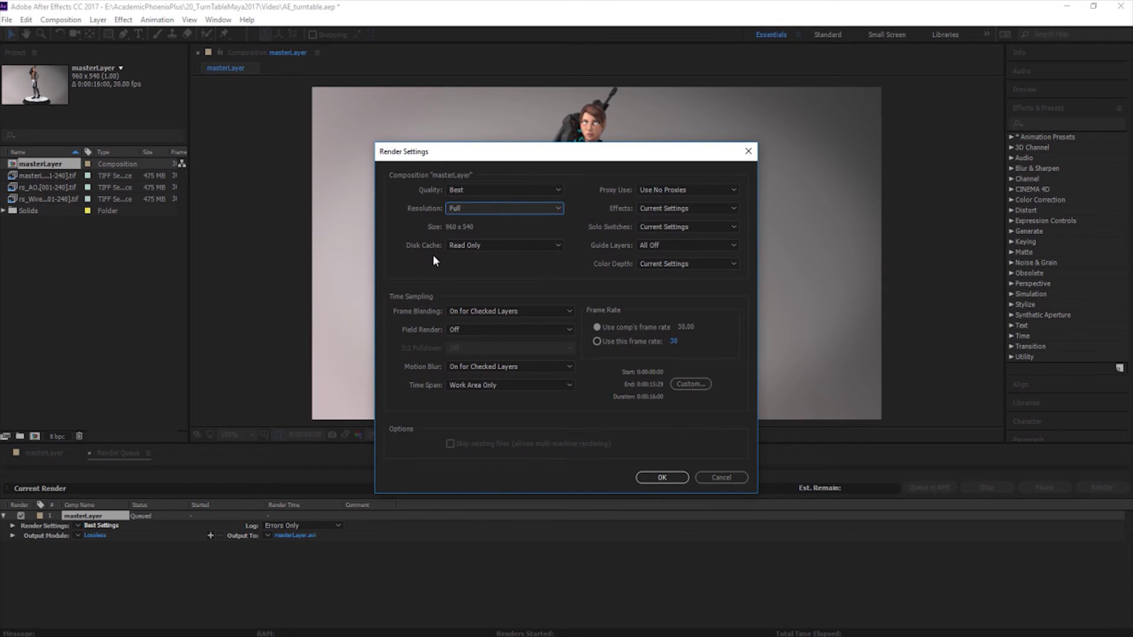
{"action": "left_click", "coordinate": [662, 478]}
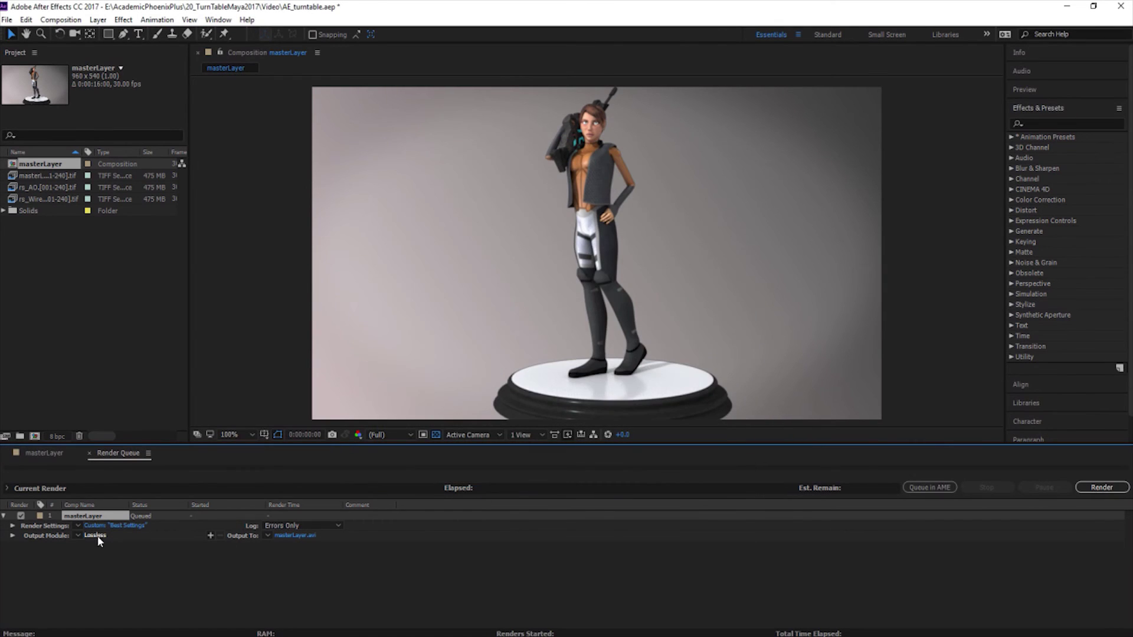
Set the output module's format to QuickTime with the Animation video codec.
{"action": "left_click", "coordinate": [96, 535]}
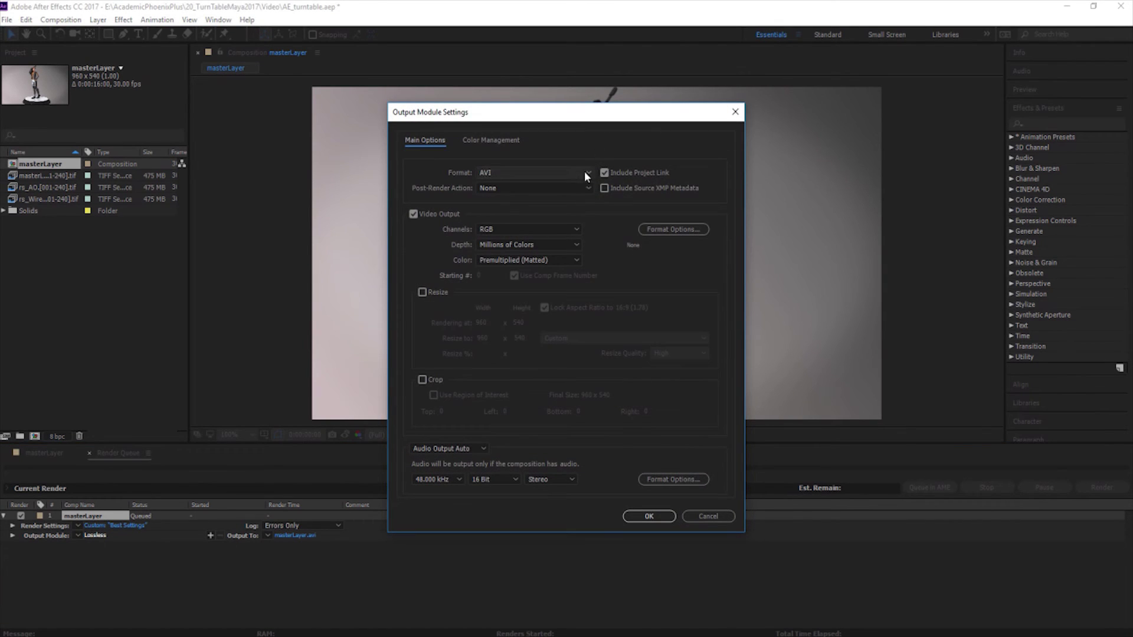
{"action": "left_click", "coordinate": [583, 172]}
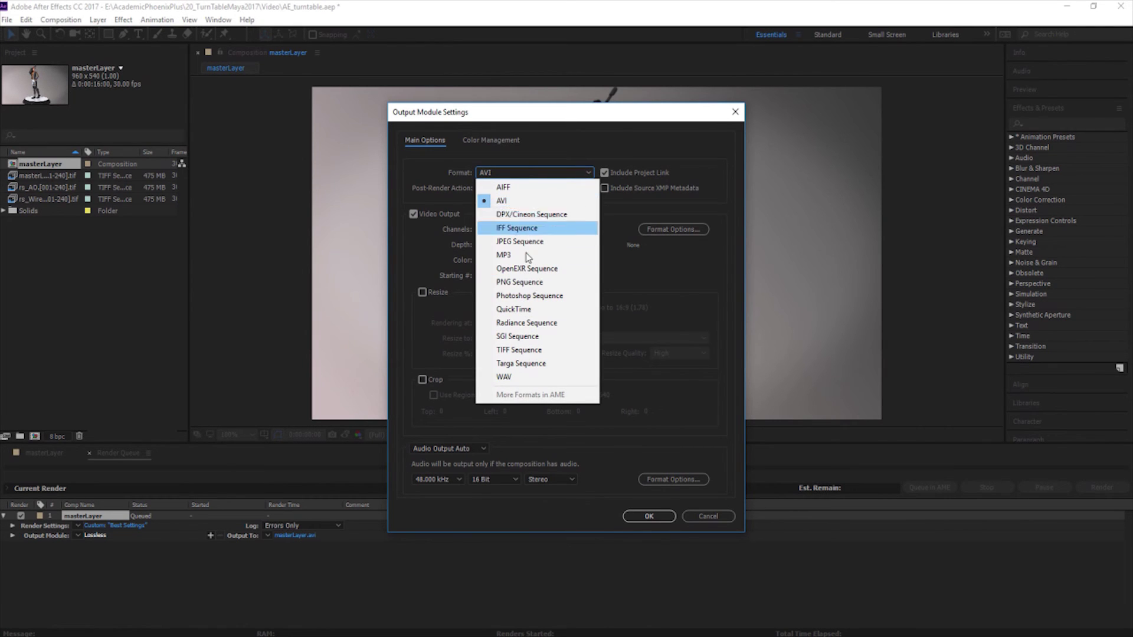
{"action": "left_click", "coordinate": [513, 309]}
{"action": "left_click", "coordinate": [674, 231]}
{"action": "left_click", "coordinate": [406, 131]}
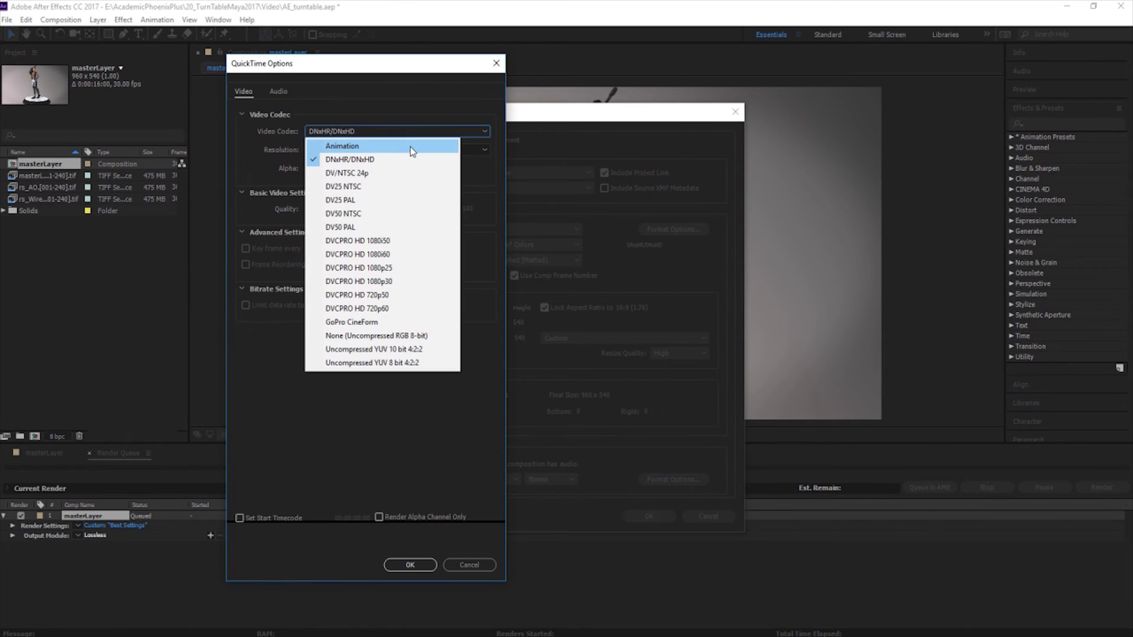
{"action": "left_click", "coordinate": [409, 147]}
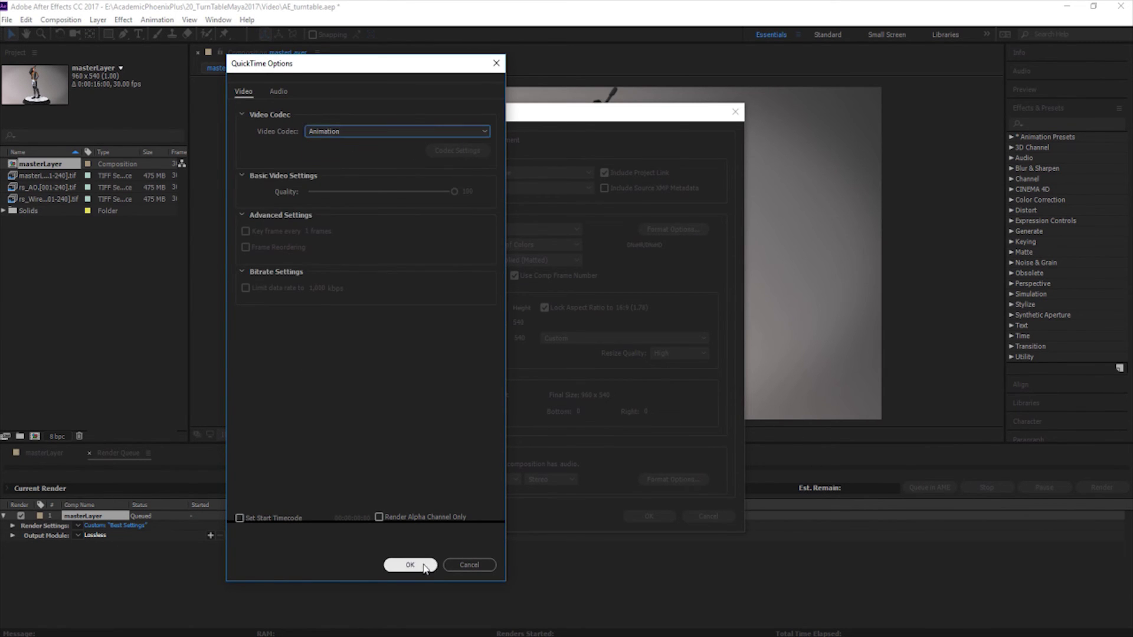
{"action": "left_click", "coordinate": [410, 565]}
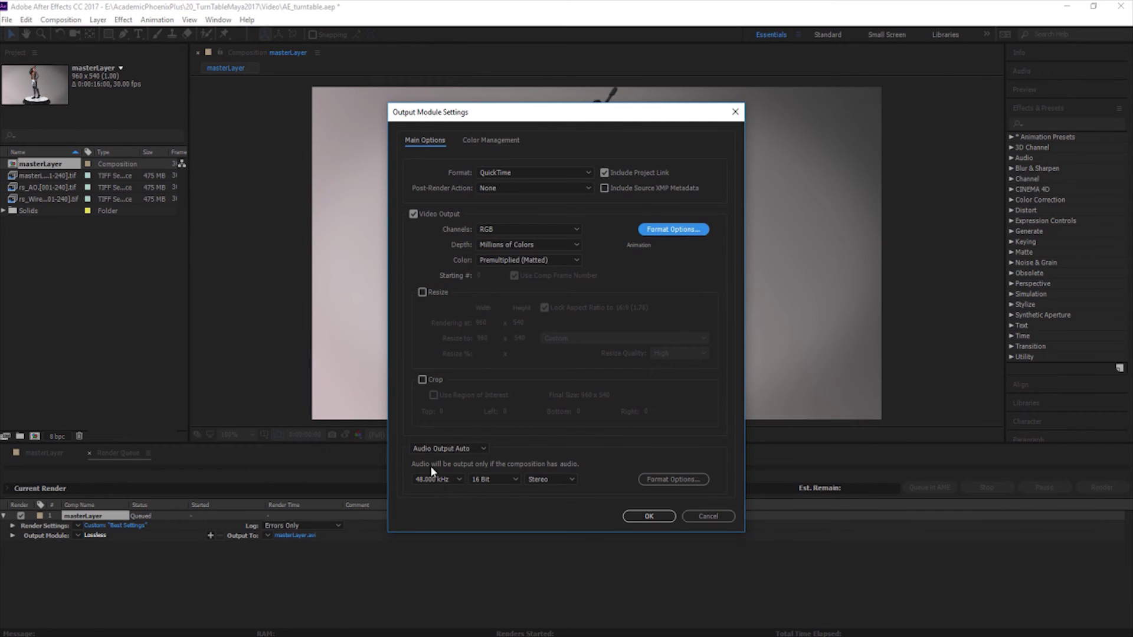
Switch the output module's audio to Audio Output Off and accept the module settings.
{"action": "left_click", "coordinate": [466, 448]}
{"action": "left_click", "coordinate": [448, 475]}
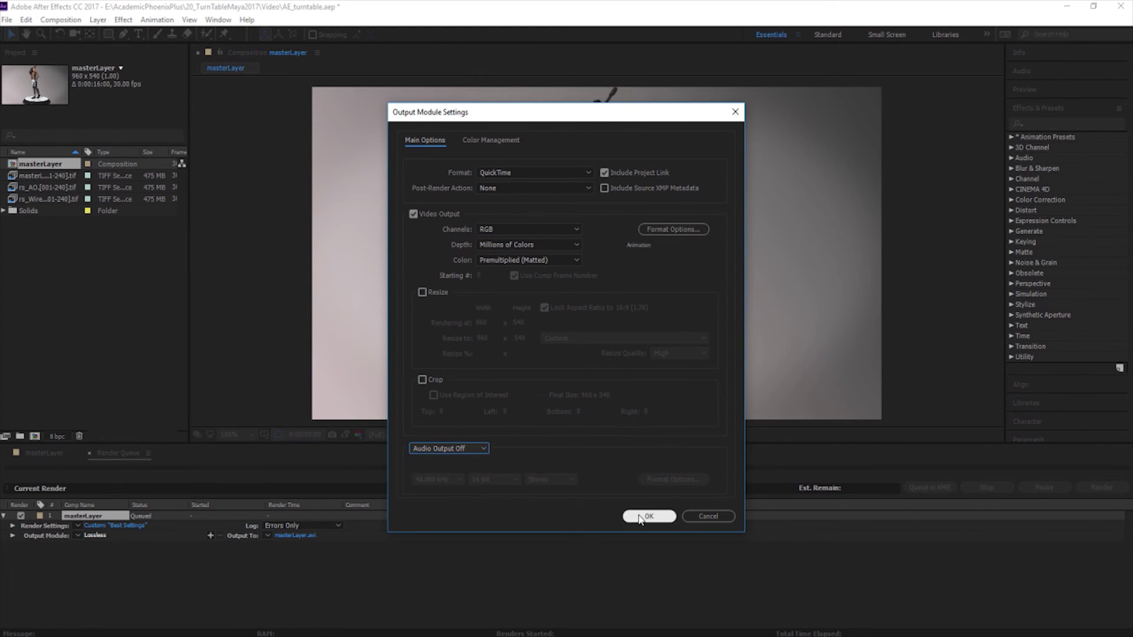
{"action": "left_click", "coordinate": [649, 516]}
Set the movie's output to the 20_TurnTableMaya2017 Video FINAL folder under the file name CharacterTurnTable.
{"action": "left_click", "coordinate": [286, 537]}
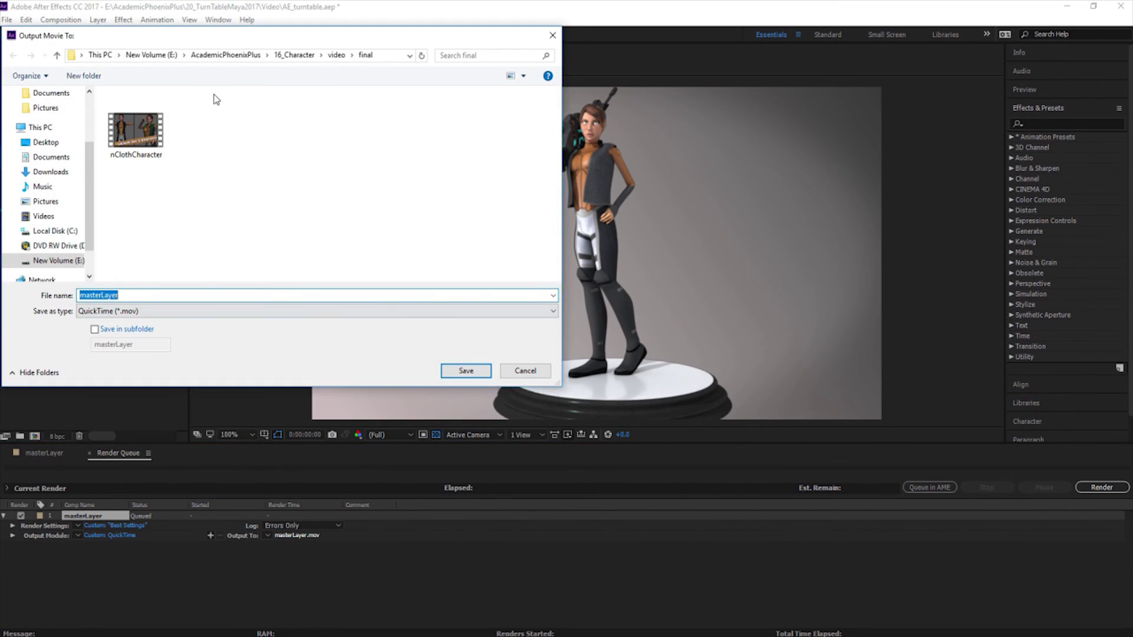
{"action": "left_click", "coordinate": [286, 55]}
{"action": "double_click", "coordinate": [172, 293]}
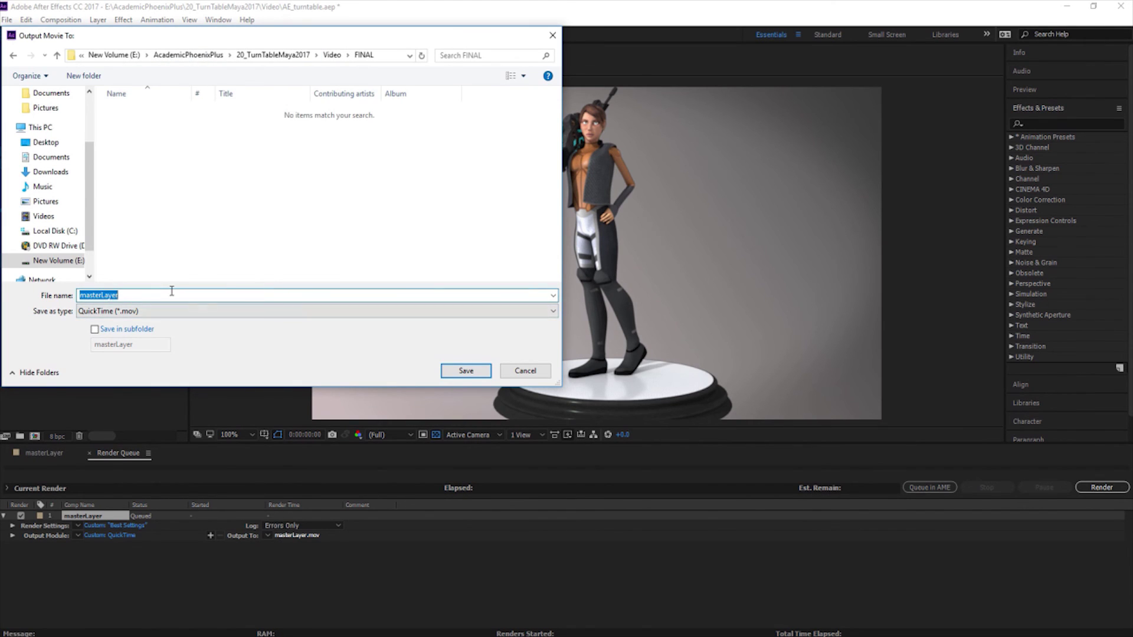
{"action": "type", "text": "CharacterTurnTable"}
{"action": "key", "text": "Return"}
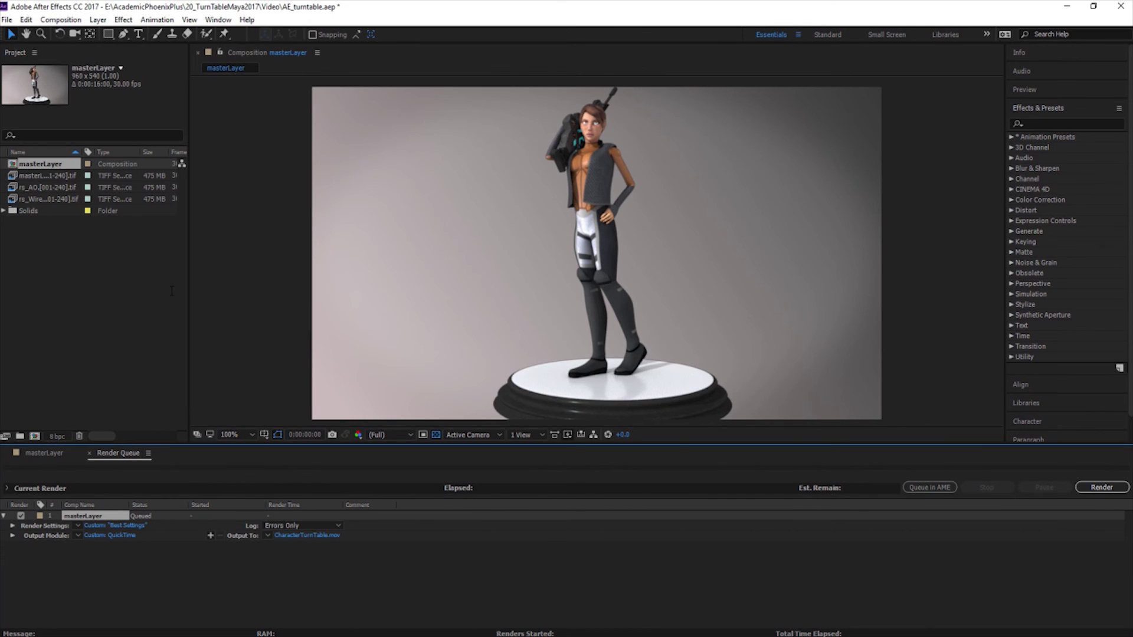
Render the queued composition and open the finished CharacterTurnTable movie from the FINAL folder in File Explorer.
{"action": "left_click", "coordinate": [1102, 485]}
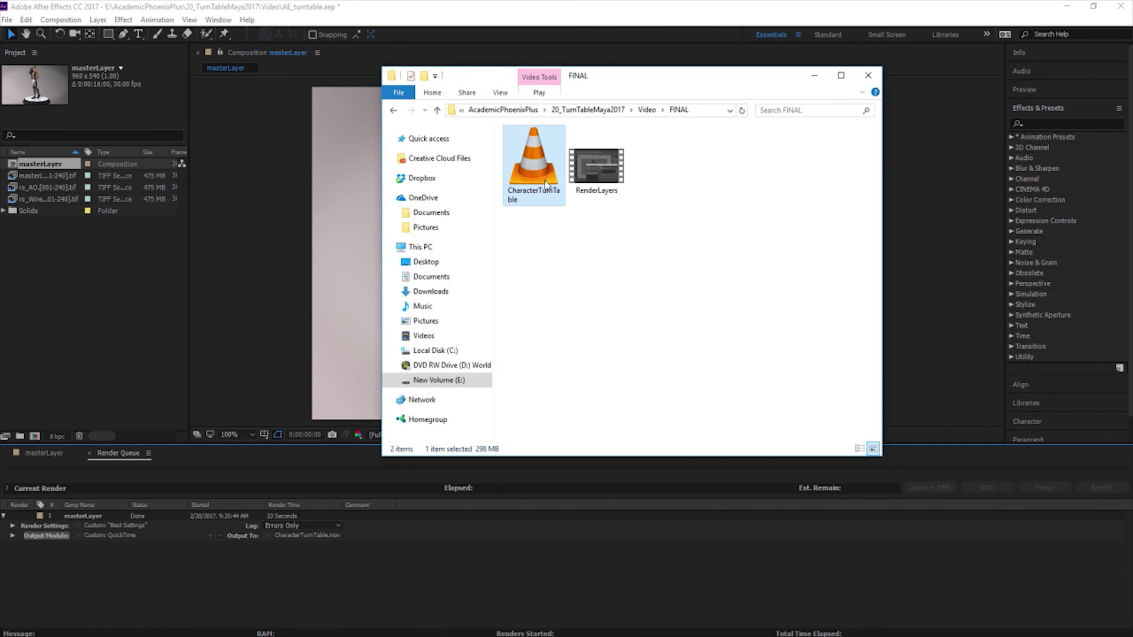
{"action": "double_click", "coordinate": [531, 167]}
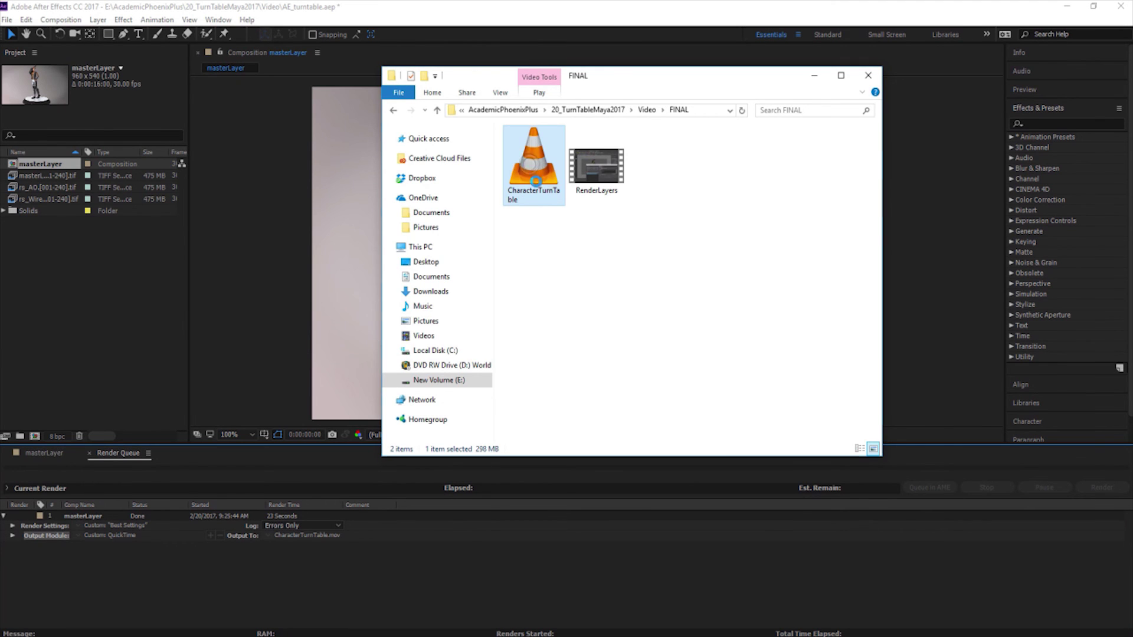